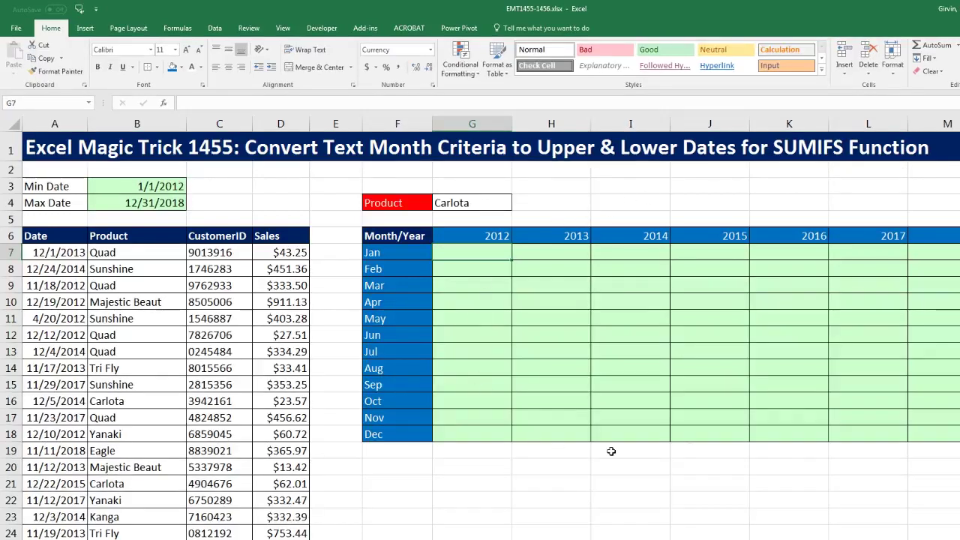
{"action": "left_click", "coordinate": [642, 324]}
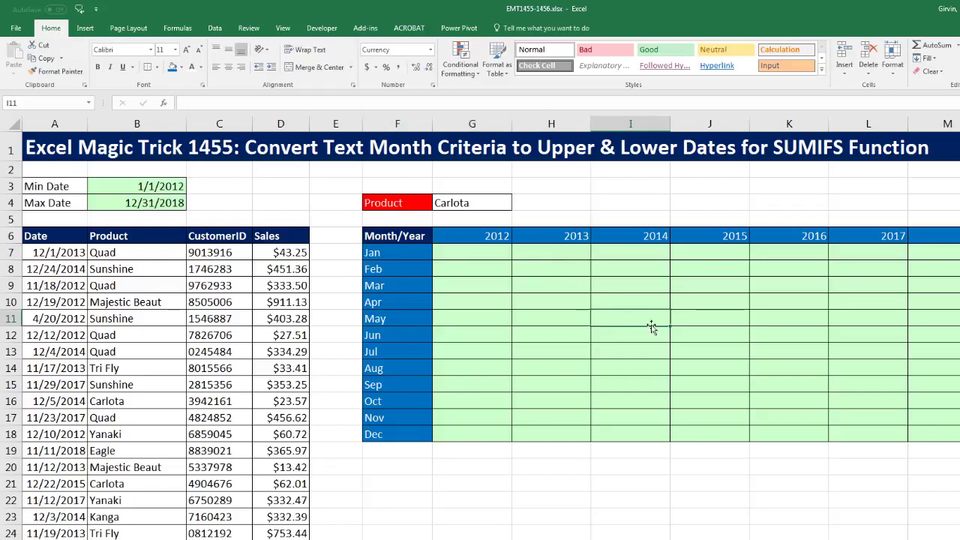
{"action": "left_click", "coordinate": [559, 314]}
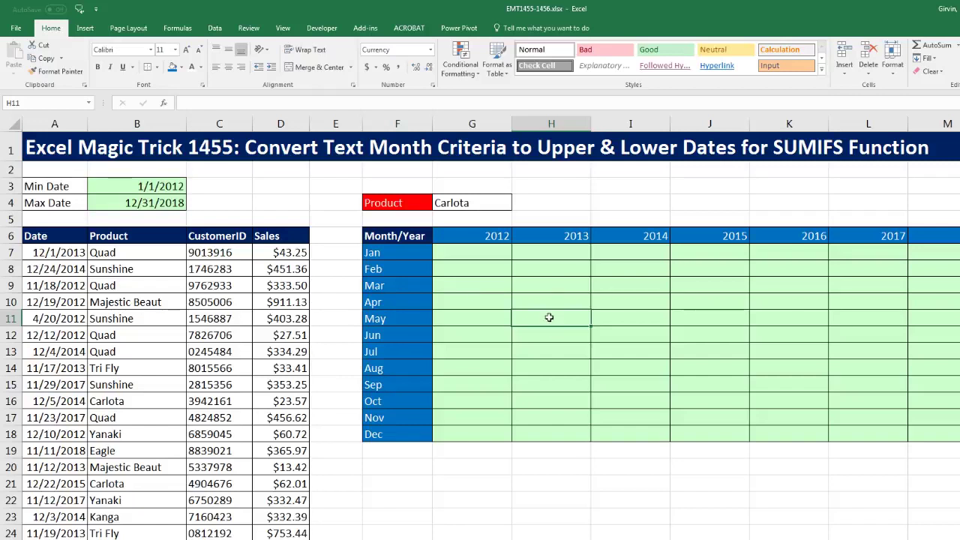
Change the product criterion in cell G4 to Majestic Beaut
{"action": "left_click", "coordinate": [496, 202]}
{"action": "left_click", "coordinate": [517, 204]}
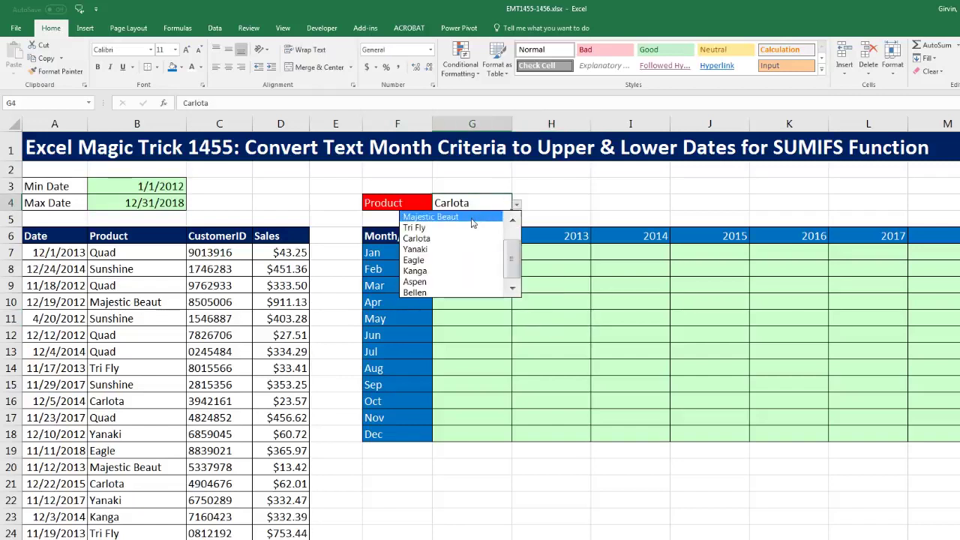
{"action": "left_click", "coordinate": [442, 217]}
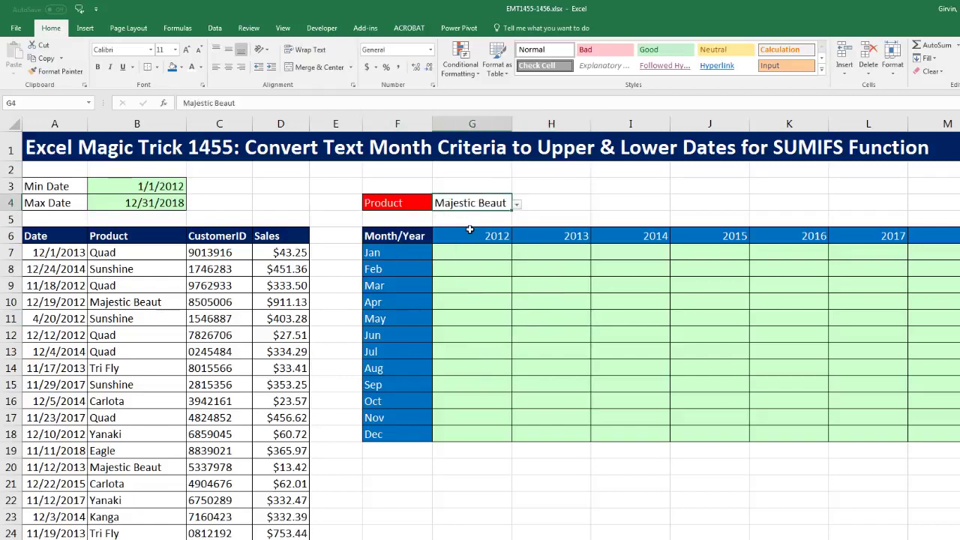
{"action": "left_click", "coordinate": [525, 318]}
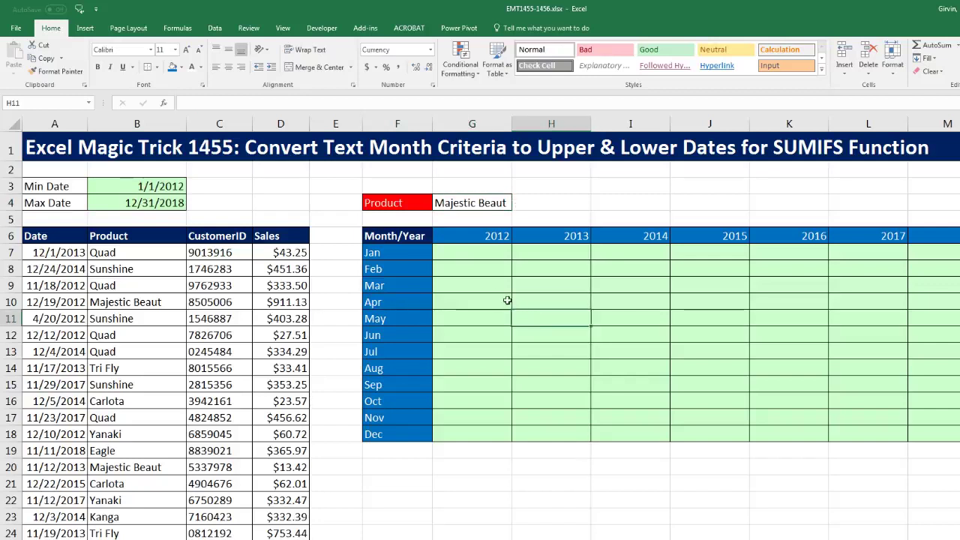
{"action": "left_click", "coordinate": [406, 318]}
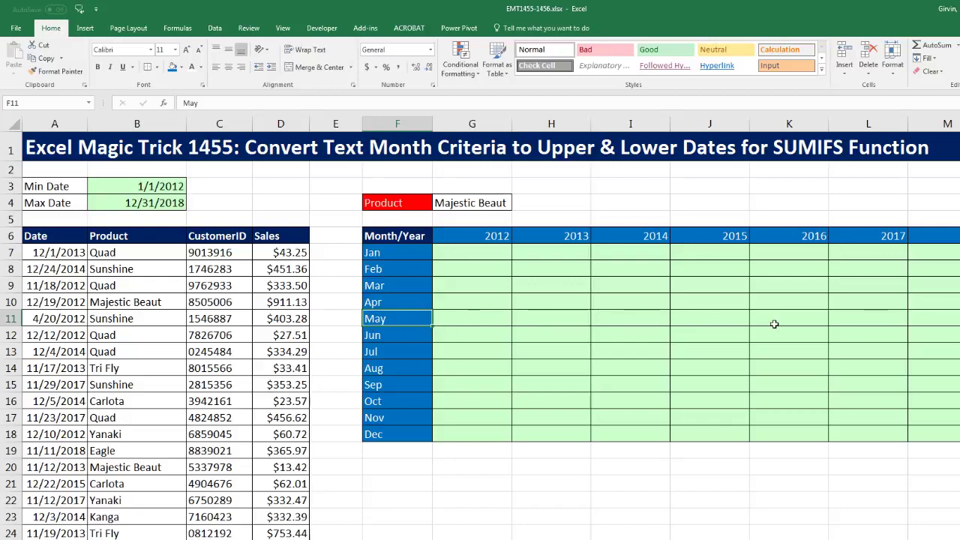
{"action": "left_click", "coordinate": [391, 338]}
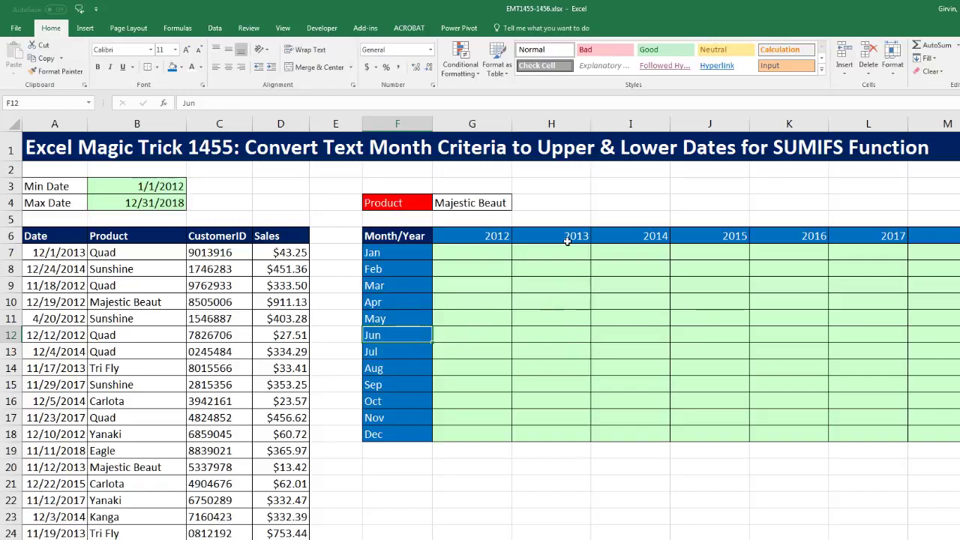
{"action": "left_click", "coordinate": [563, 335]}
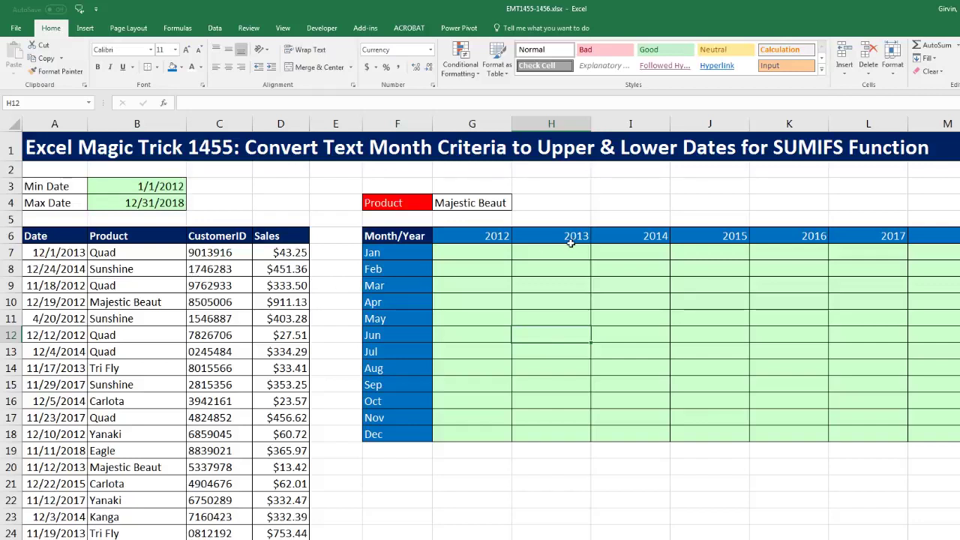
{"action": "left_click", "coordinate": [478, 254]}
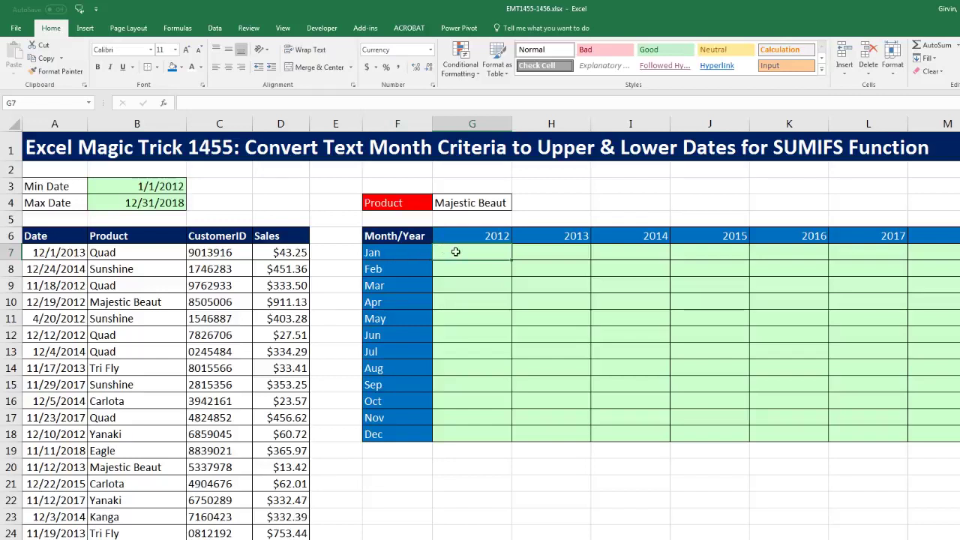
{"action": "left_click", "coordinate": [545, 290]}
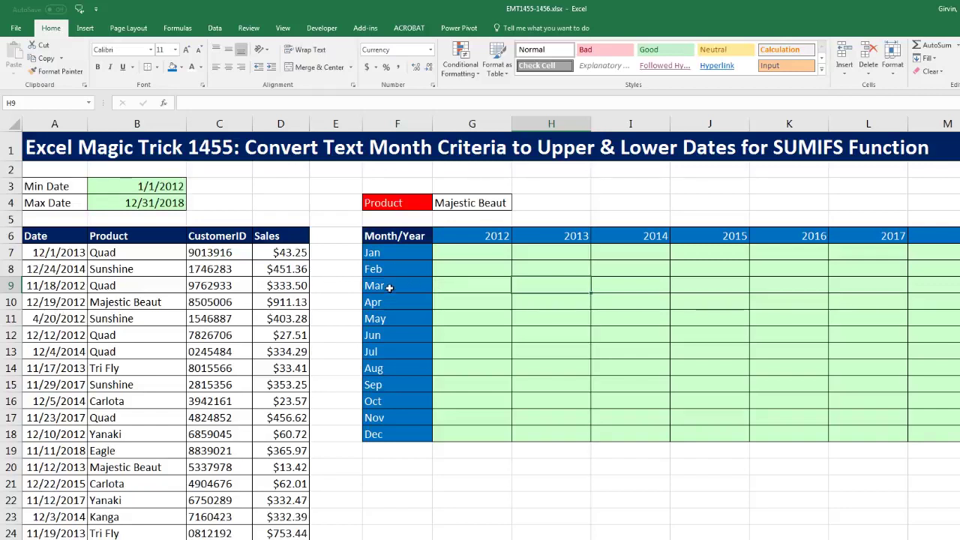
Start a SUMIFS formula in cell G7 with the absolute Sales range $D$7:$D$34633 as the sum range
{"action": "left_click", "coordinate": [480, 253]}
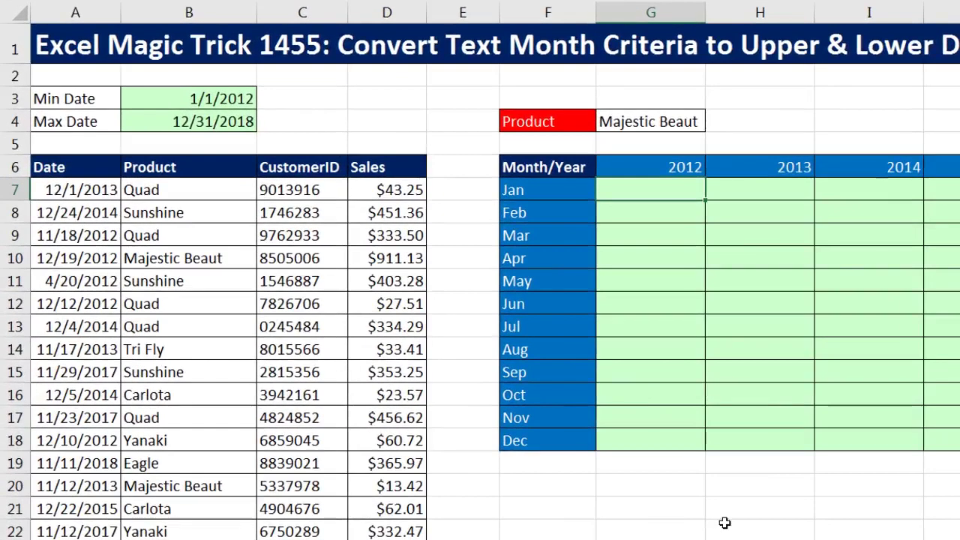
{"action": "type", "text": "=sumifs"}
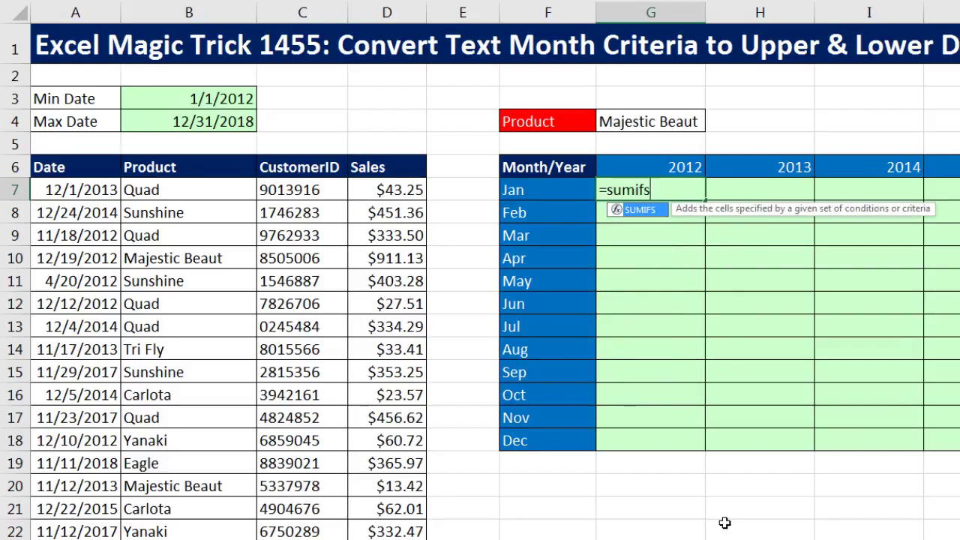
{"action": "key", "text": "Tab"}
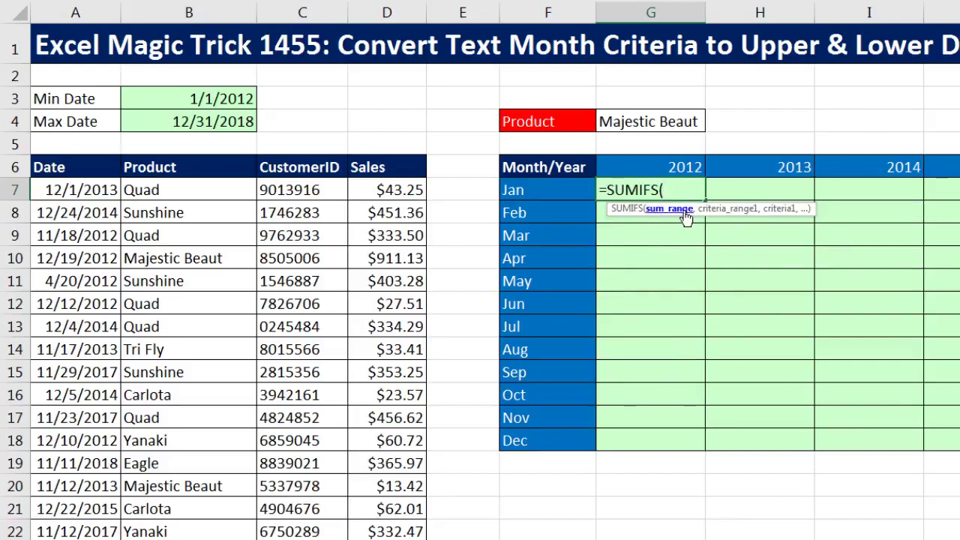
{"action": "left_click", "coordinate": [379, 190]}
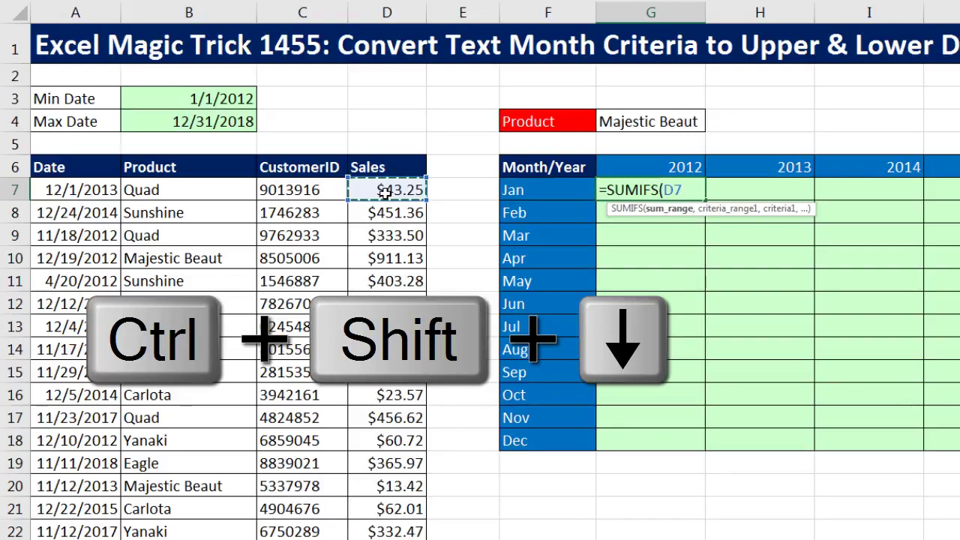
{"action": "key", "text": "ctrl+shift+Down"}
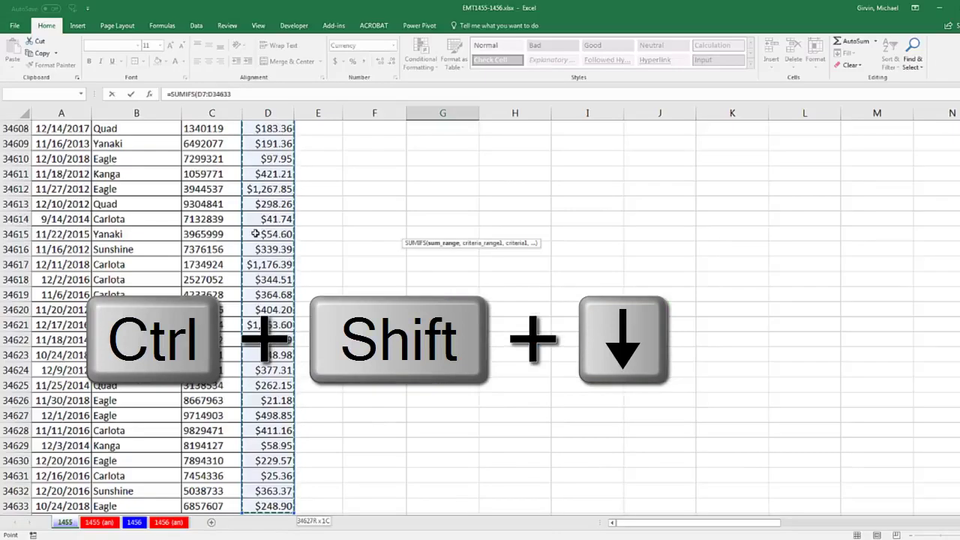
{"action": "key", "text": "F4"}
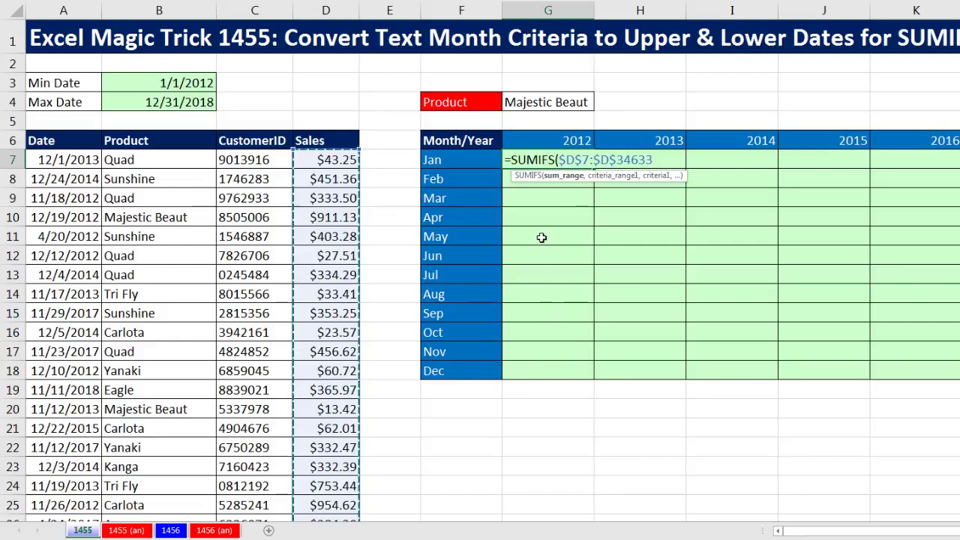
Add the absolute Product range $B$7:$B$34633 as the first criteria range, with $G$4 as its criterion
{"action": "type", "text": ","}
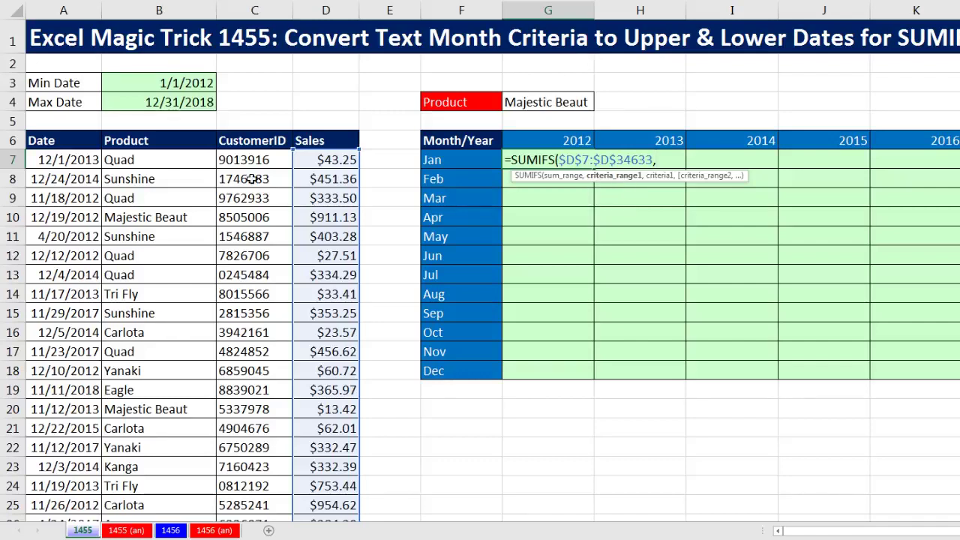
{"action": "left_click", "coordinate": [145, 160]}
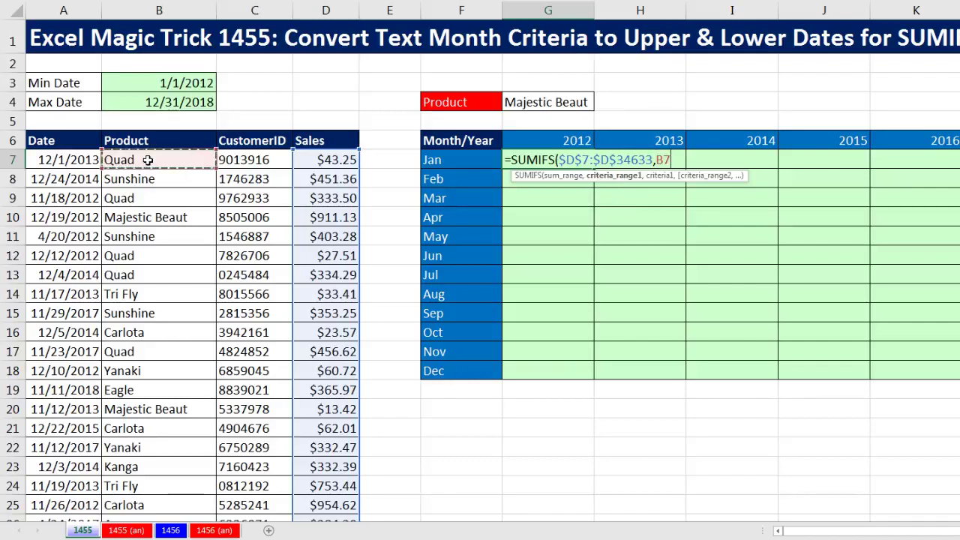
{"action": "key", "text": "ctrl+shift+Down"}
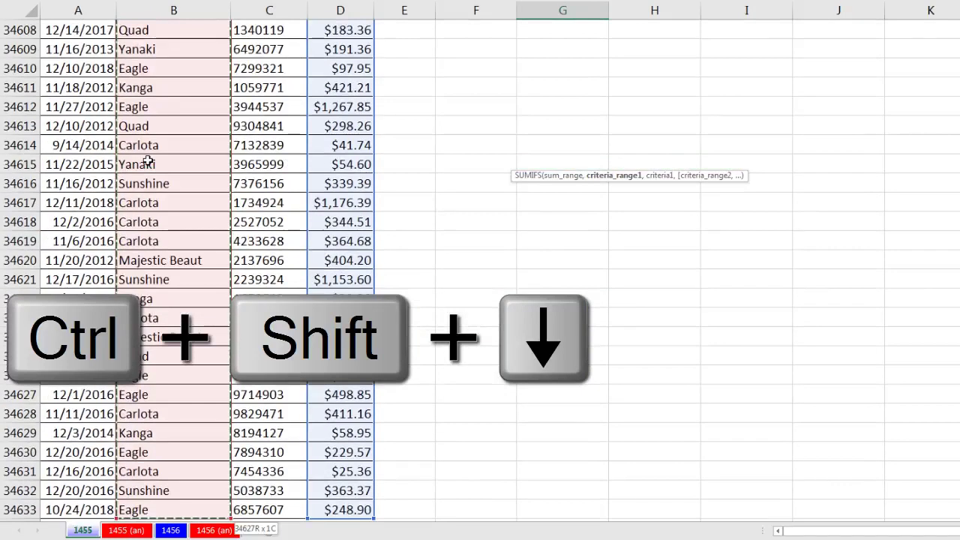
{"action": "key", "text": "F4"}
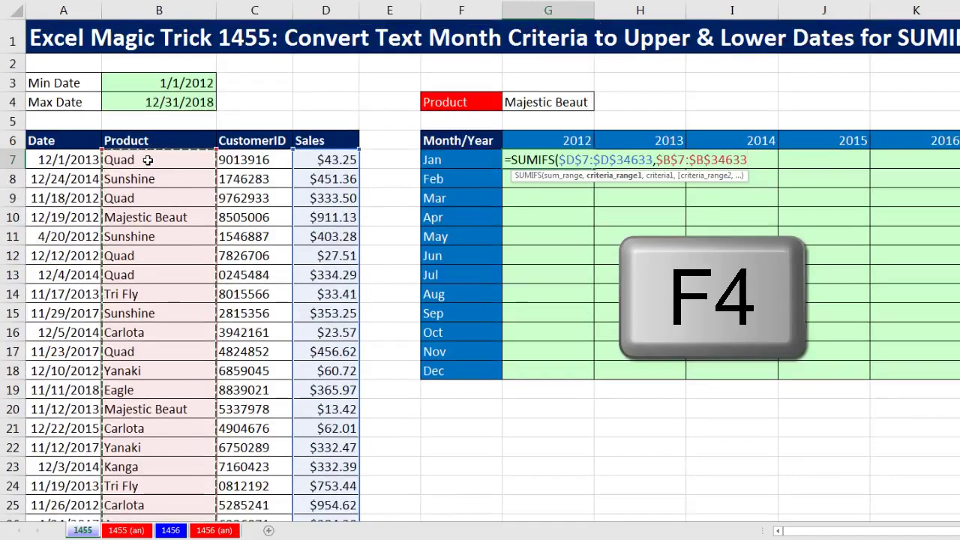
{"action": "type", "text": ","}
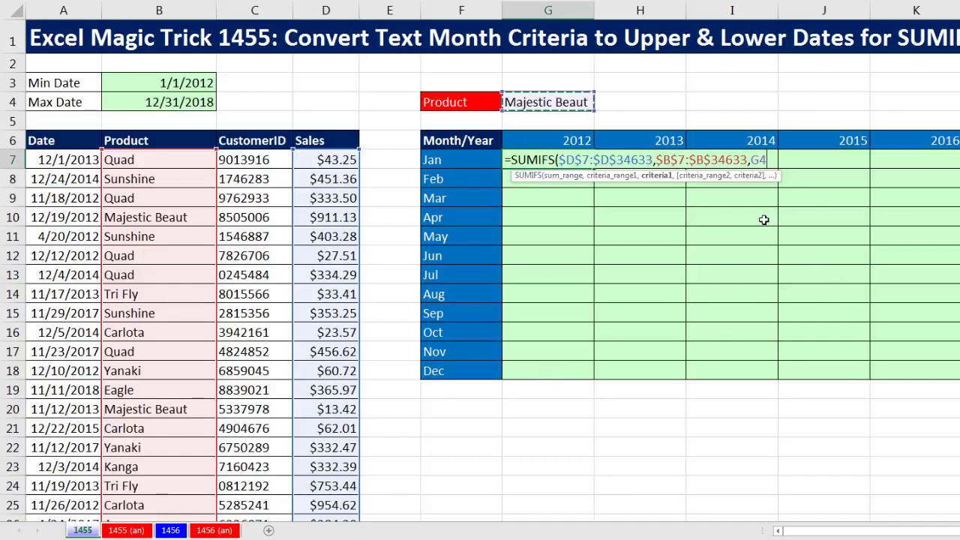
{"action": "key", "text": "F4"}
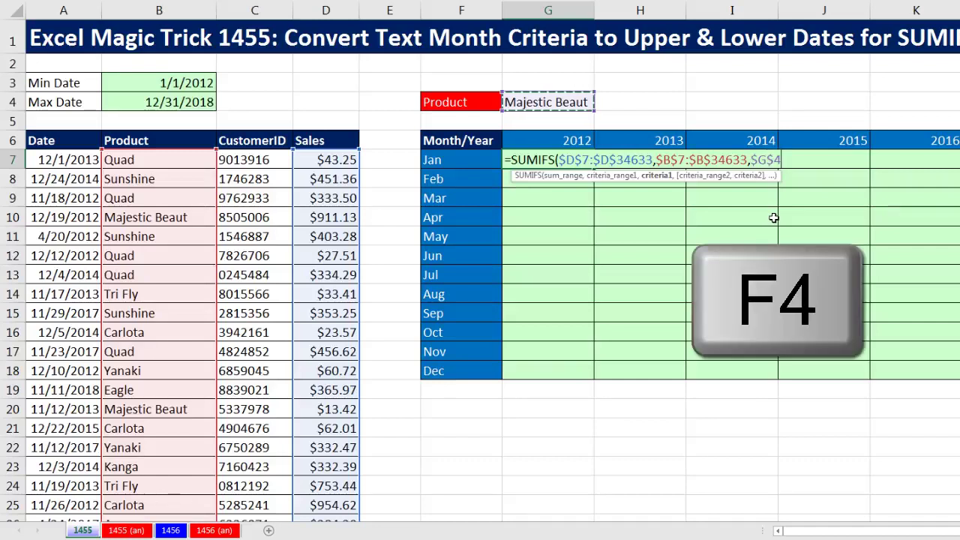
Add the absolute Date range $A$7:$A$34633 as the second criteria range of the SUMIFS formula
{"action": "type", "text": ","}
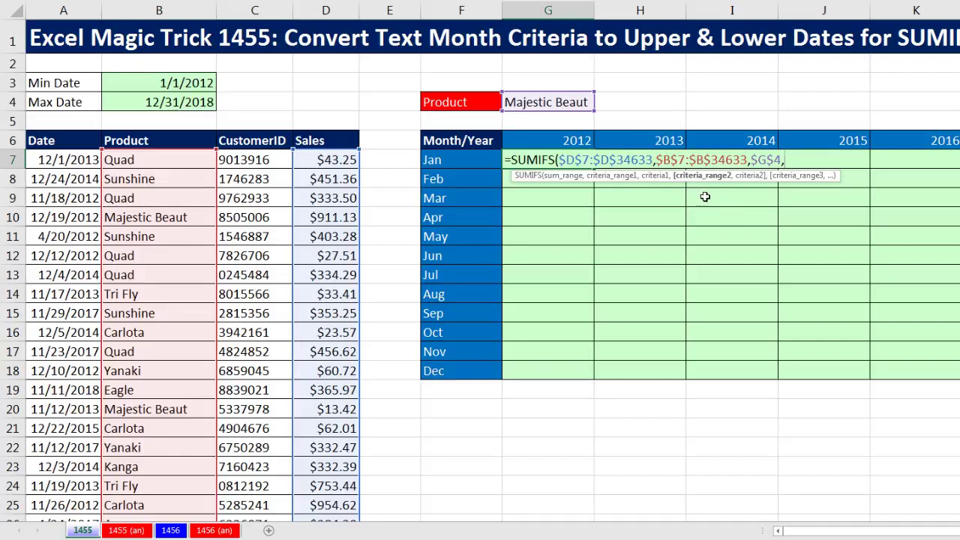
{"action": "left_click", "coordinate": [56, 160]}
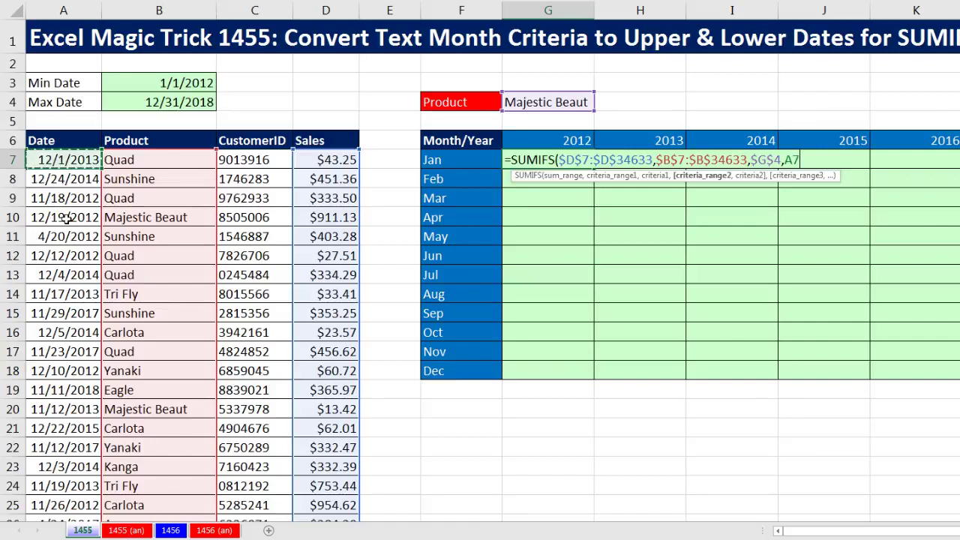
{"action": "key", "text": "ctrl+shift+Down"}
{"action": "key", "text": "F4"}
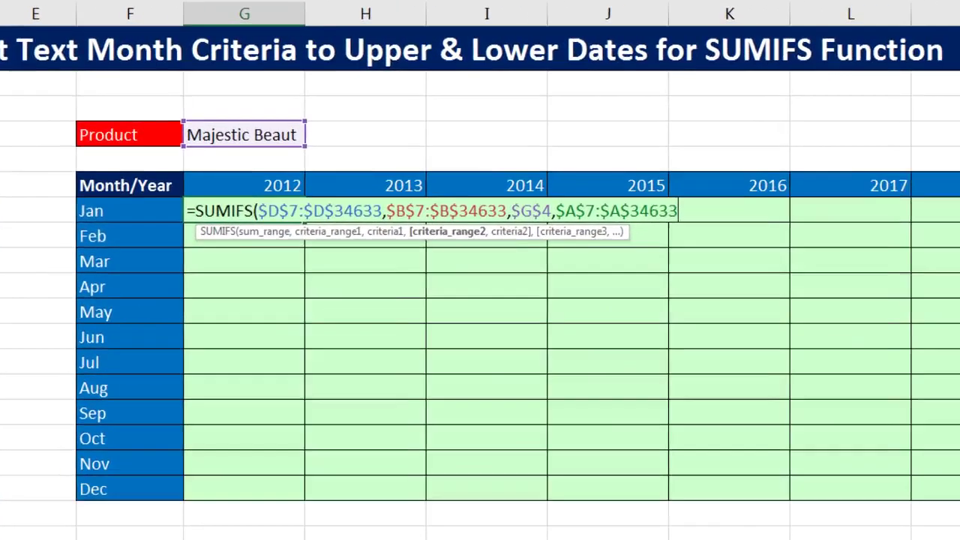
Build the second criterion as 1&F7&G6, joining day 1 with the Jan label and the 2012 header
{"action": "type", "text": ",1&"}
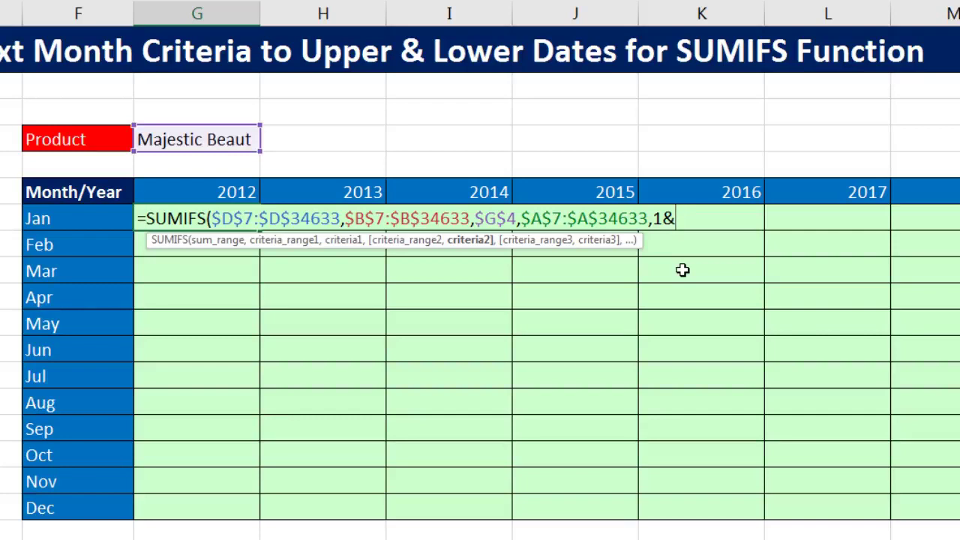
{"action": "left_click", "coordinate": [76, 219]}
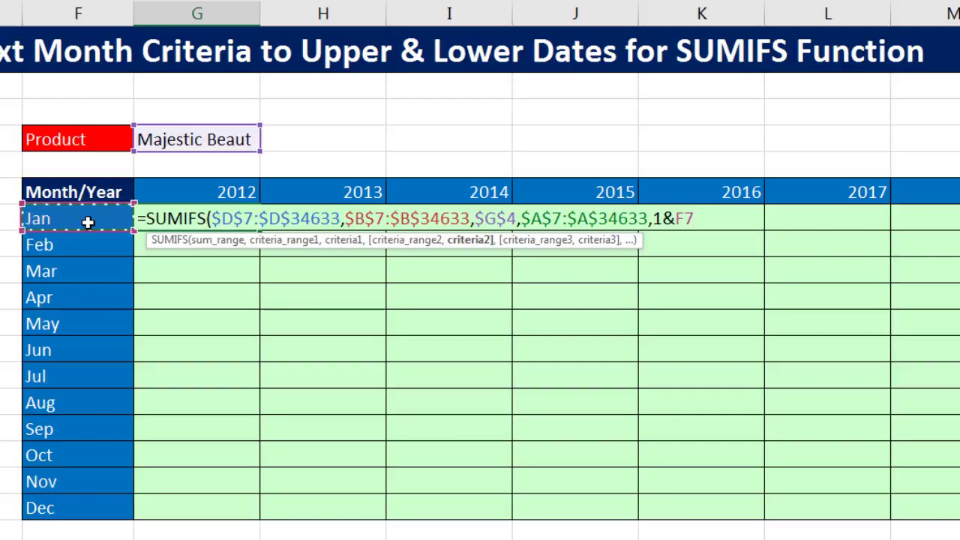
{"action": "type", "text": "&"}
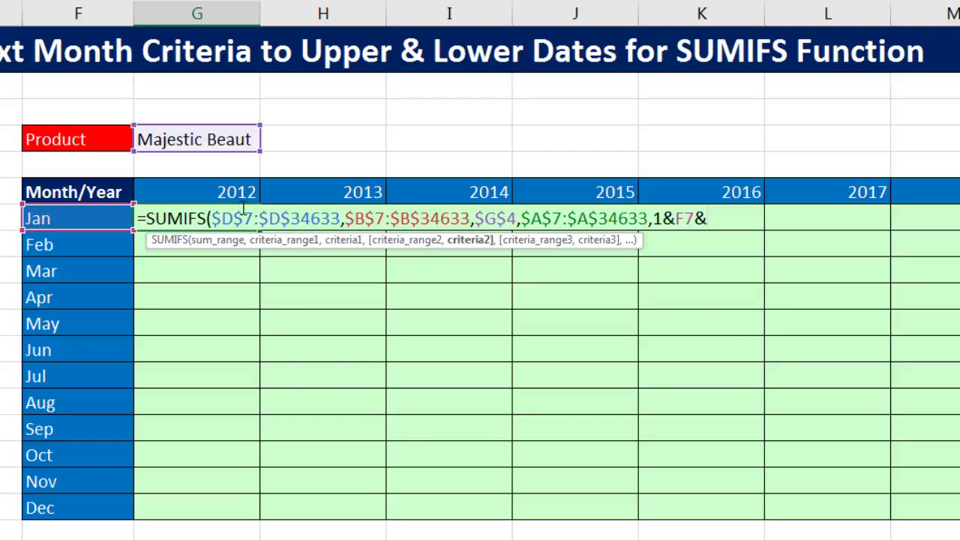
{"action": "left_click", "coordinate": [227, 200]}
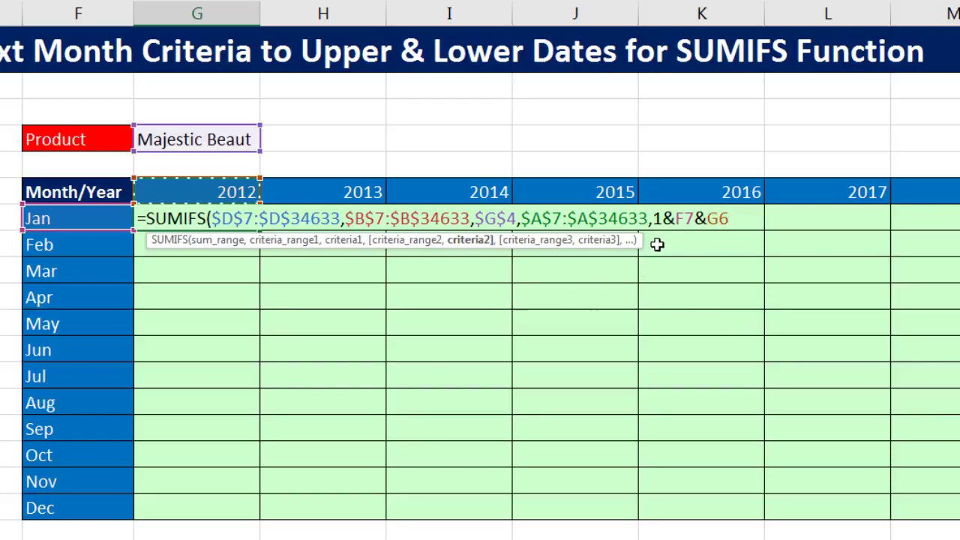
Evaluate the 1&F7&G6 criterion inside the formula to check the text it builds, and restore the cell references
{"action": "left_click", "coordinate": [467, 242]}
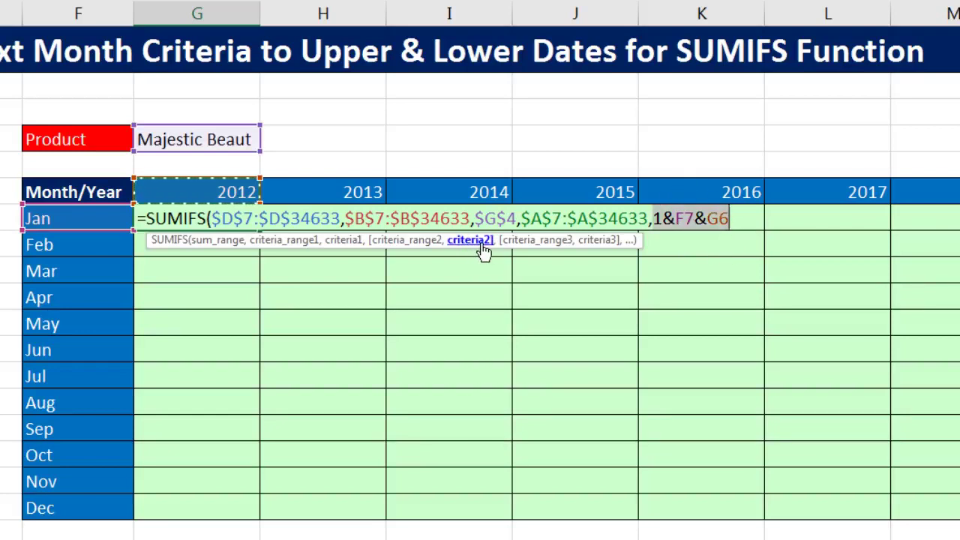
{"action": "key", "text": "F9"}
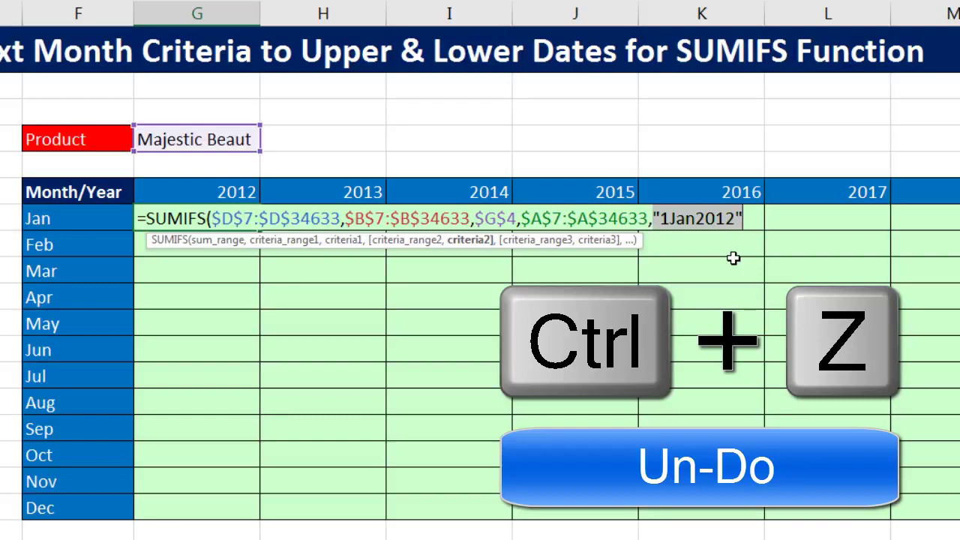
{"action": "key", "text": "ctrl+z"}
Turn the second criterion into a lower date limit by changing its leading 1 to ">=1"
{"action": "left_click", "coordinate": [656, 218]}
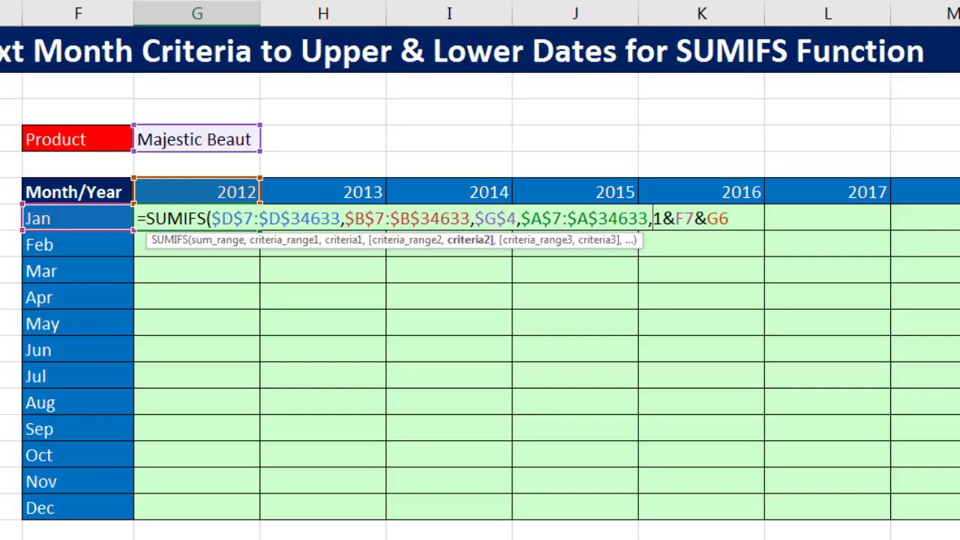
{"action": "type", "text": "\""}
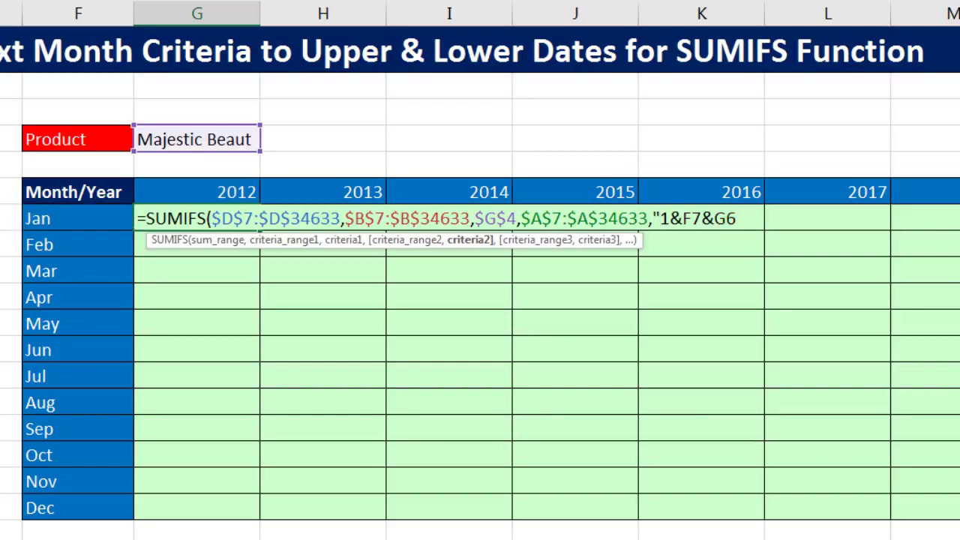
{"action": "type", "text": ">=1"}
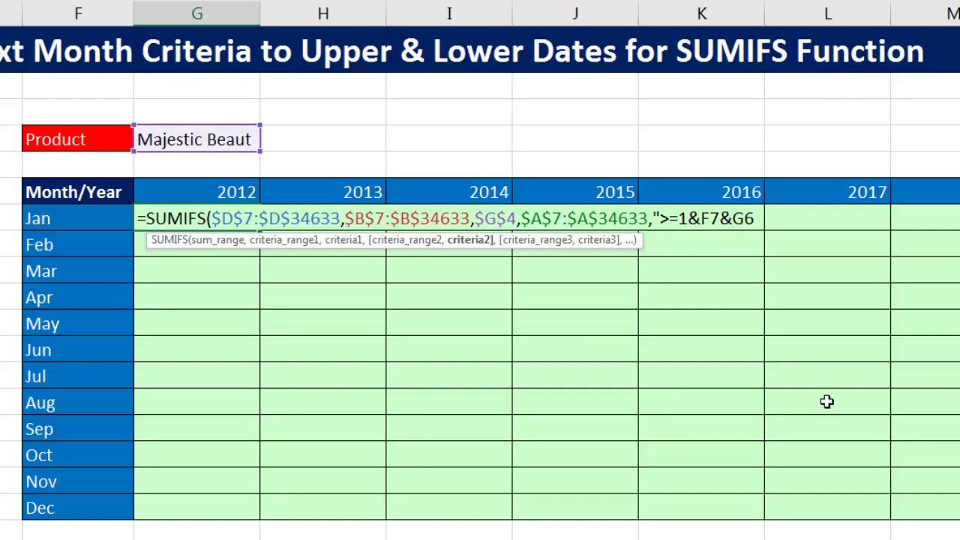
{"action": "type", "text": "\""}
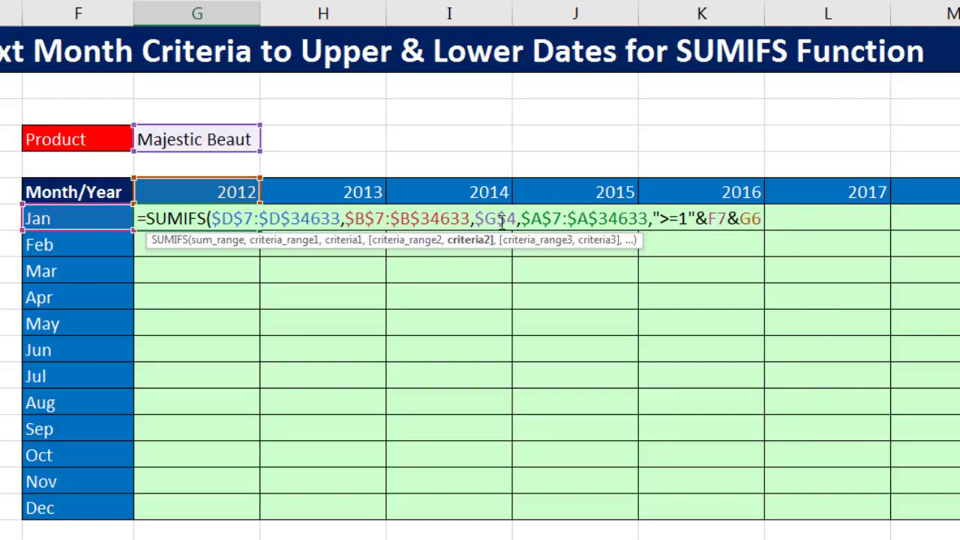
Evaluate the ">=1"&F7&G6 criterion inside the formula to check the text it builds, and restore the cell references
{"action": "left_click", "coordinate": [486, 242]}
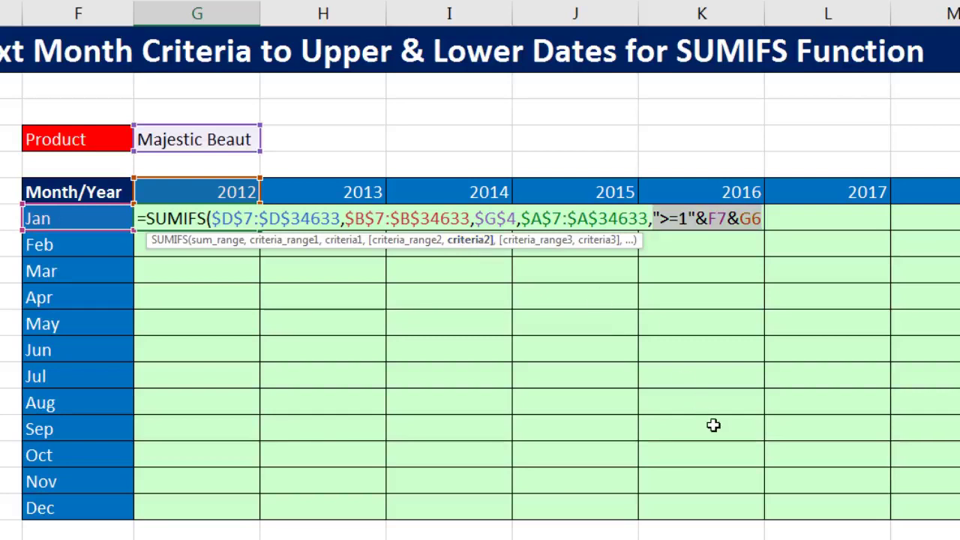
{"action": "key", "text": "F9"}
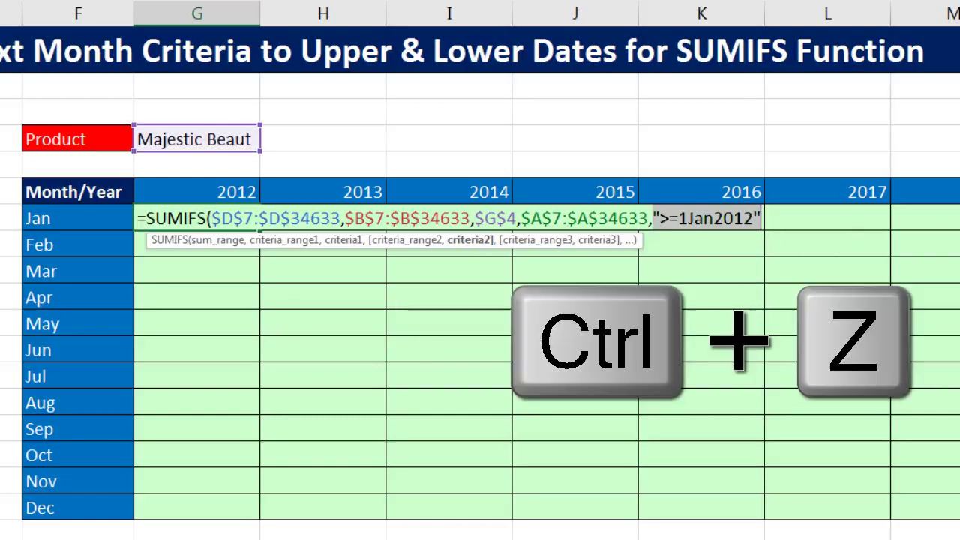
{"action": "key", "text": "ctrl+z"}
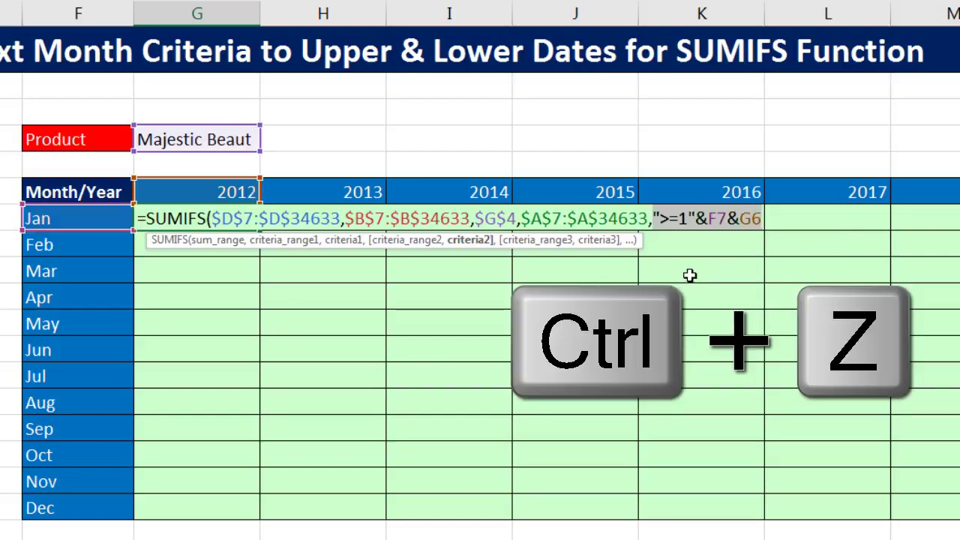
Make the second criterion's references mixed, locking the month's column as $F7 and the year's row as G$6
{"action": "left_click", "coordinate": [711, 219]}
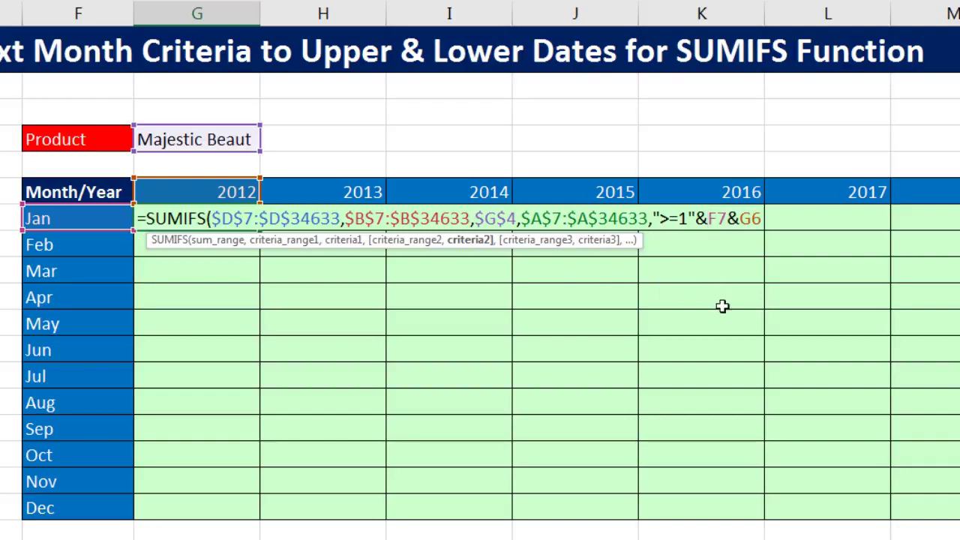
{"action": "key", "text": "F4"}
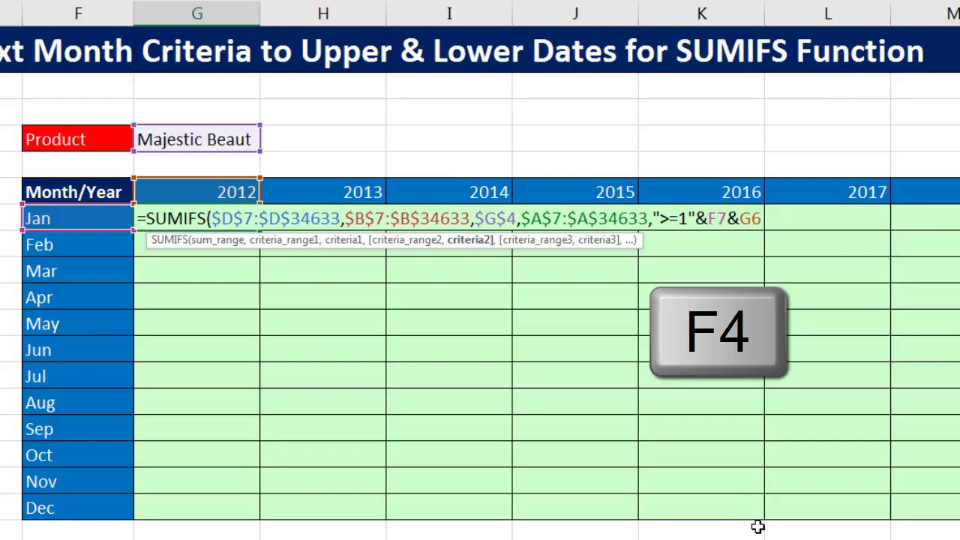
{"action": "key", "text": "F4"}
{"action": "key", "text": "F4"}
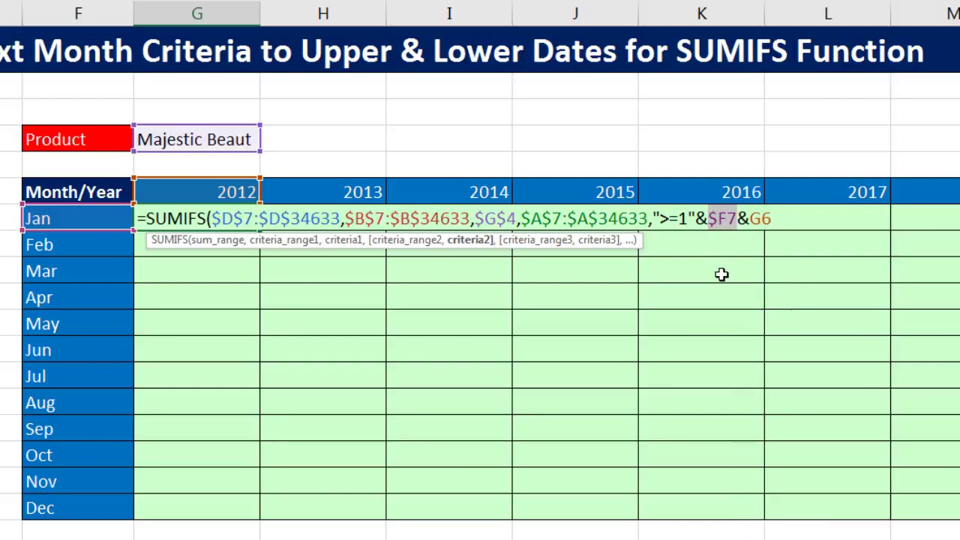
{"action": "left_click", "coordinate": [758, 224]}
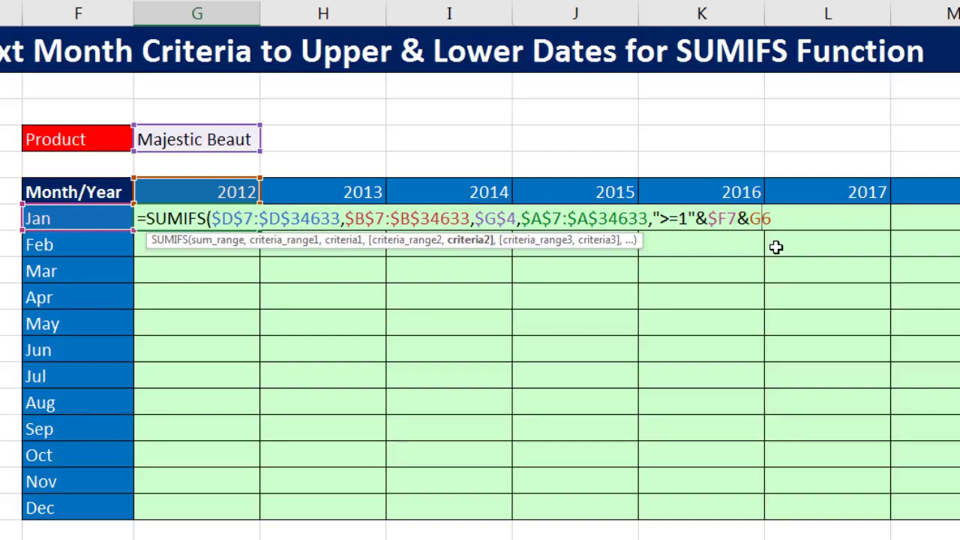
{"action": "key", "text": "F4"}
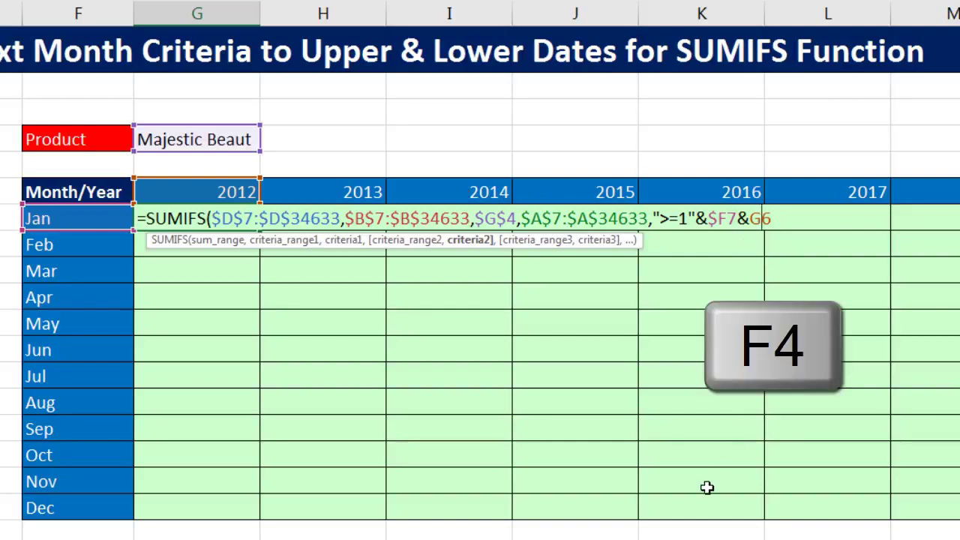
{"action": "key", "text": "F4"}
{"action": "key", "text": "F4"}
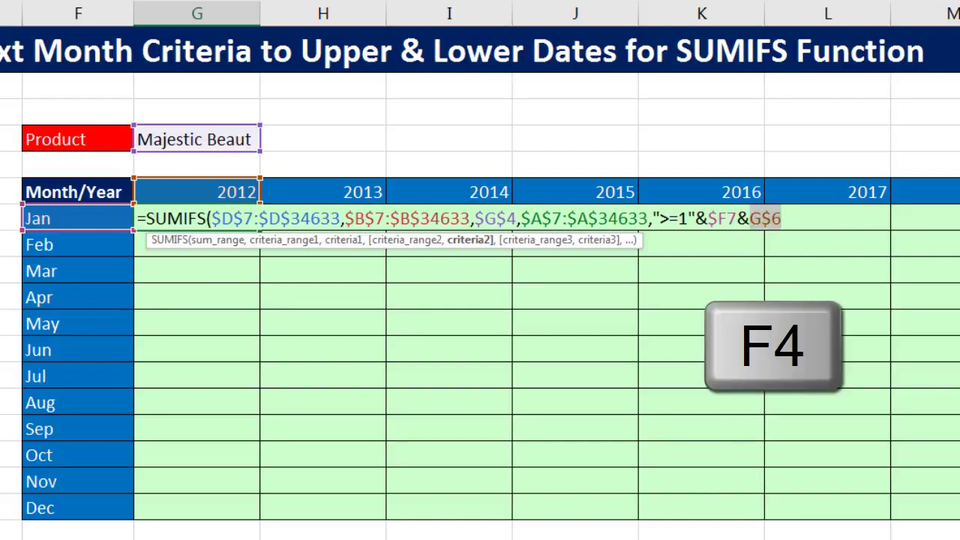
Copy the absolute Date range $A$7:$A$34633 from the second criteria range and add it as the third criteria range
{"action": "left_click", "coordinate": [793, 219]}
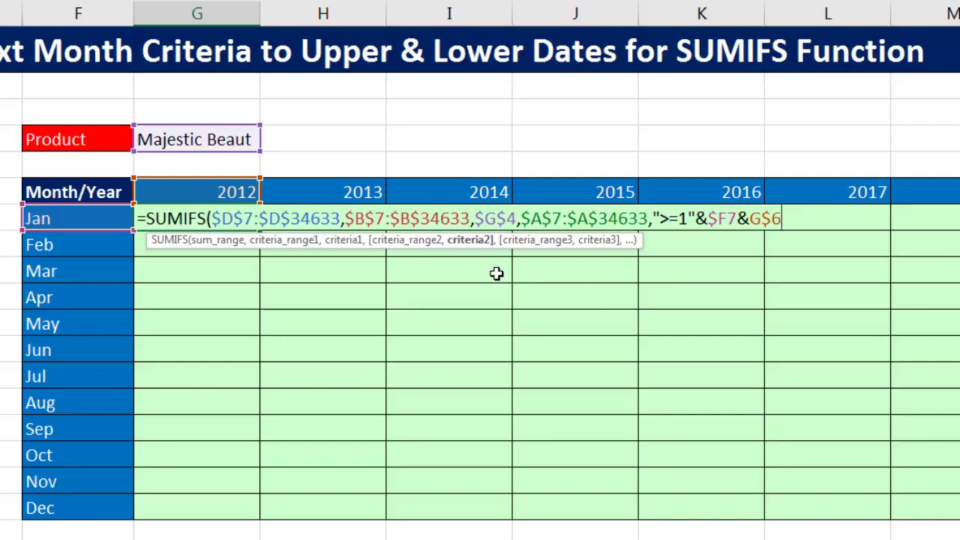
{"action": "type", "text": ","}
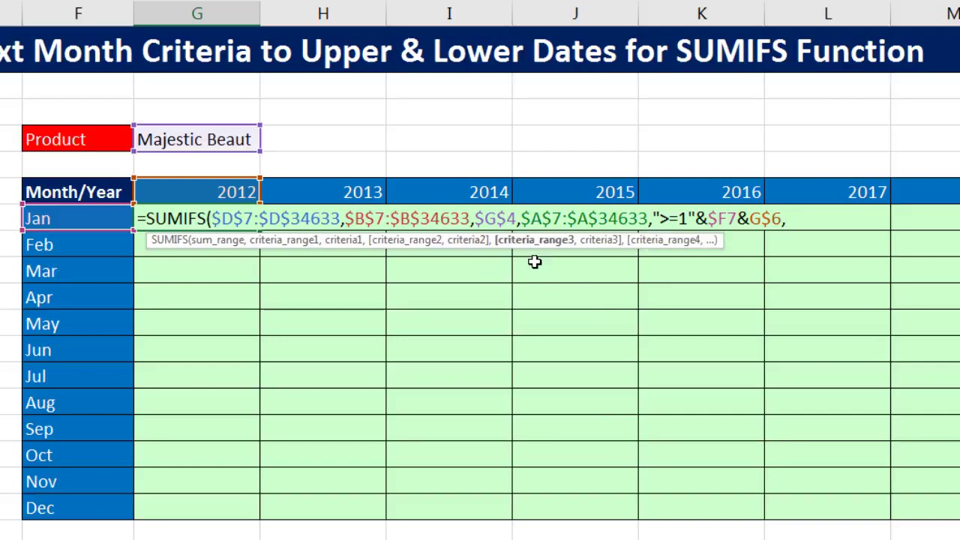
{"action": "left_click", "coordinate": [405, 241]}
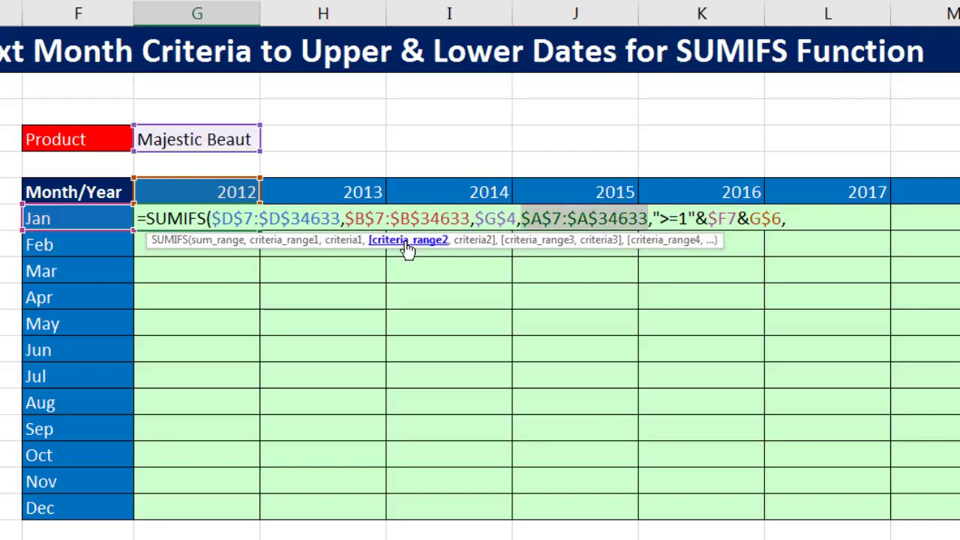
{"action": "key", "text": "ctrl+c"}
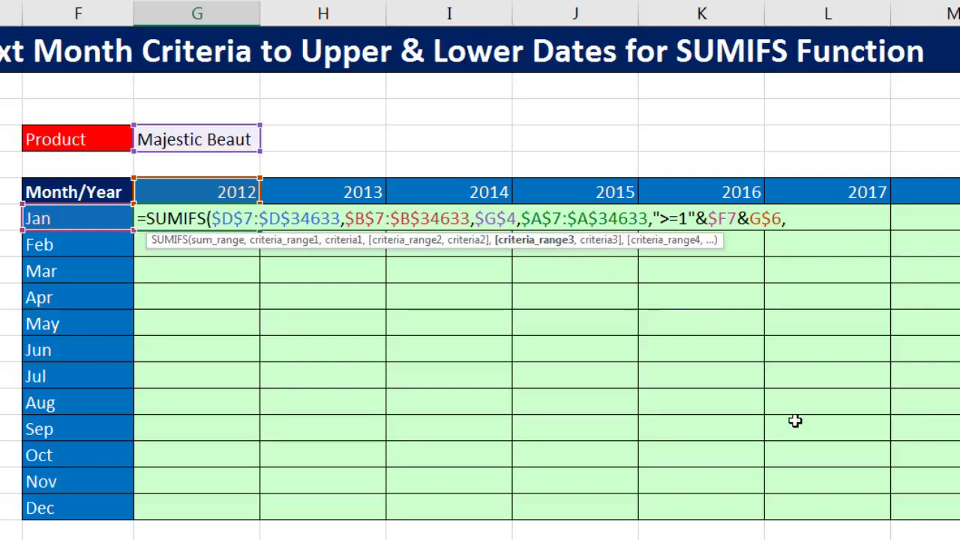
{"action": "key", "text": "ctrl+v"}
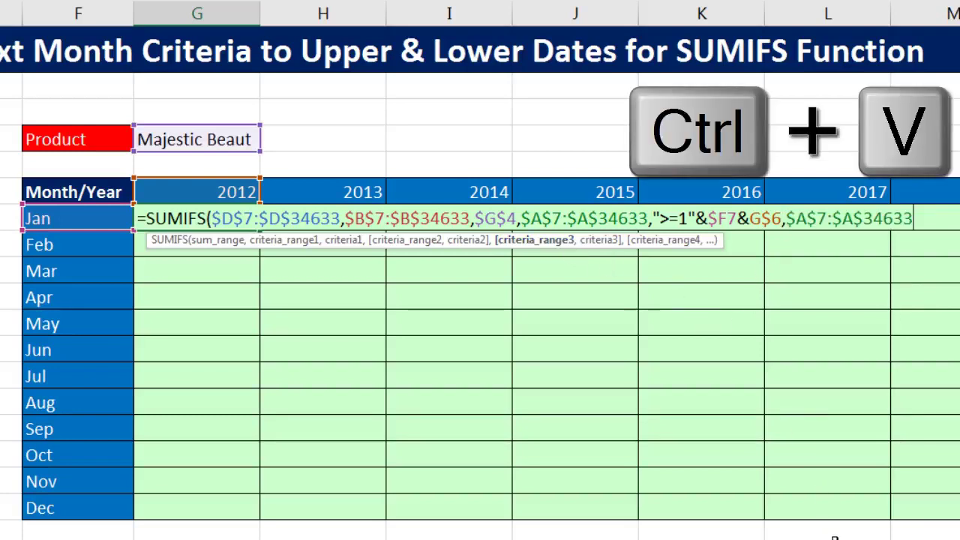
{"action": "type", "text": ","}
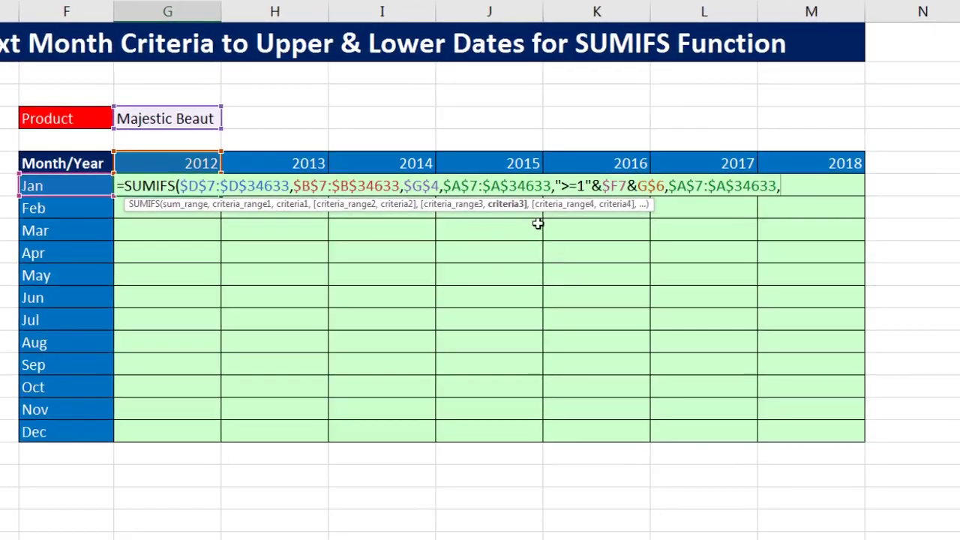
Reuse the date text from the second criterion as the third criterion, removing the stray quotation mark to give 1&$F7&G$6
{"action": "left_click_drag", "start_coordinate": [578, 186], "coordinate": [664, 187]}
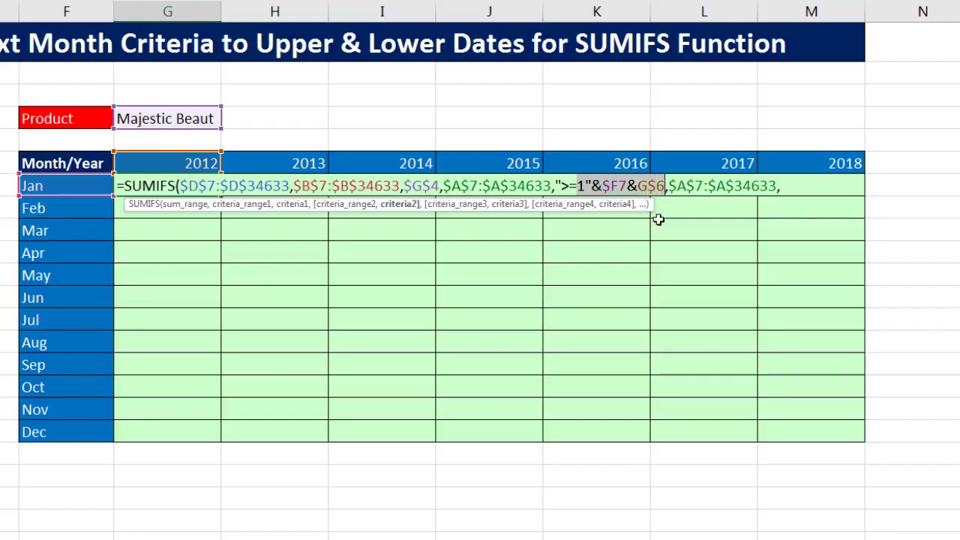
{"action": "key", "text": "ctrl+c"}
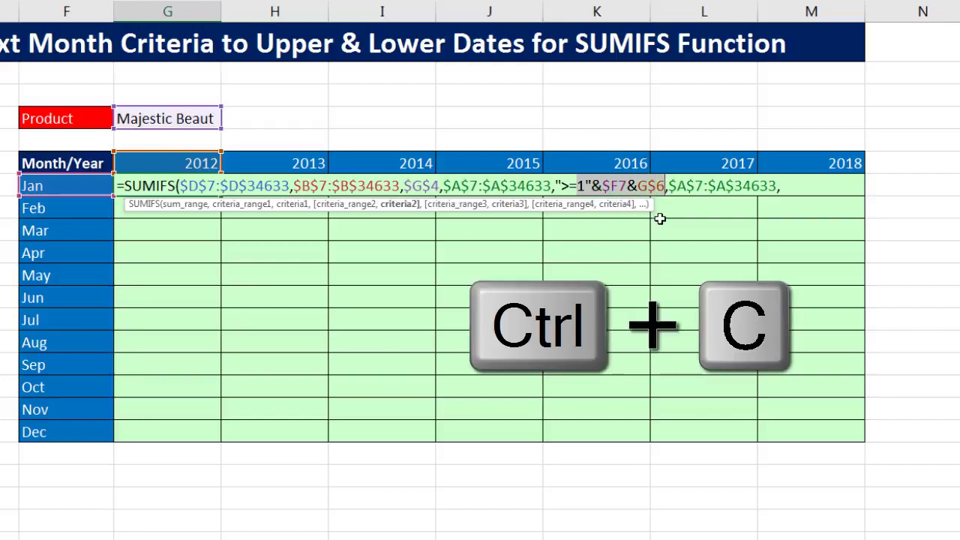
{"action": "left_click", "coordinate": [801, 188]}
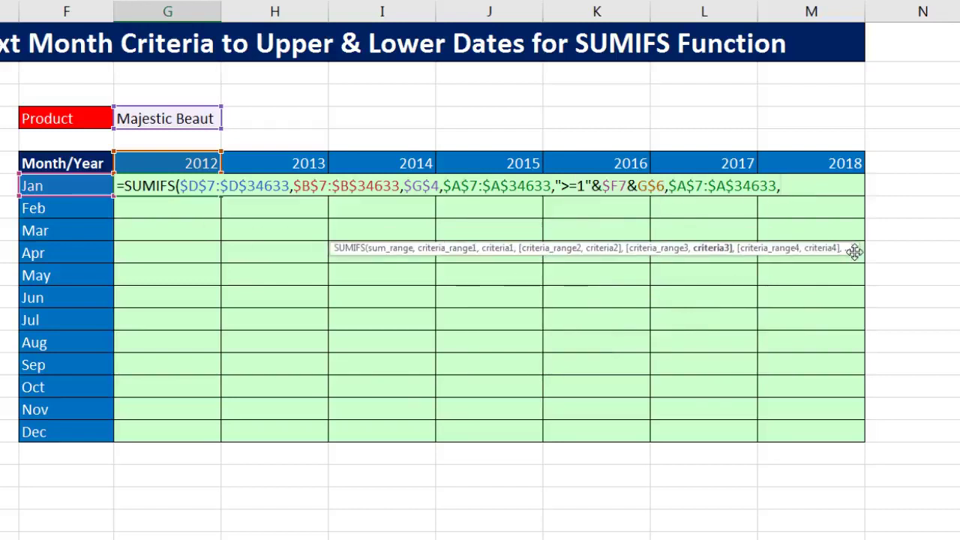
{"action": "key", "text": "ctrl+v"}
{"action": "left_click", "coordinate": [793, 186]}
{"action": "key", "text": "BackSpace"}
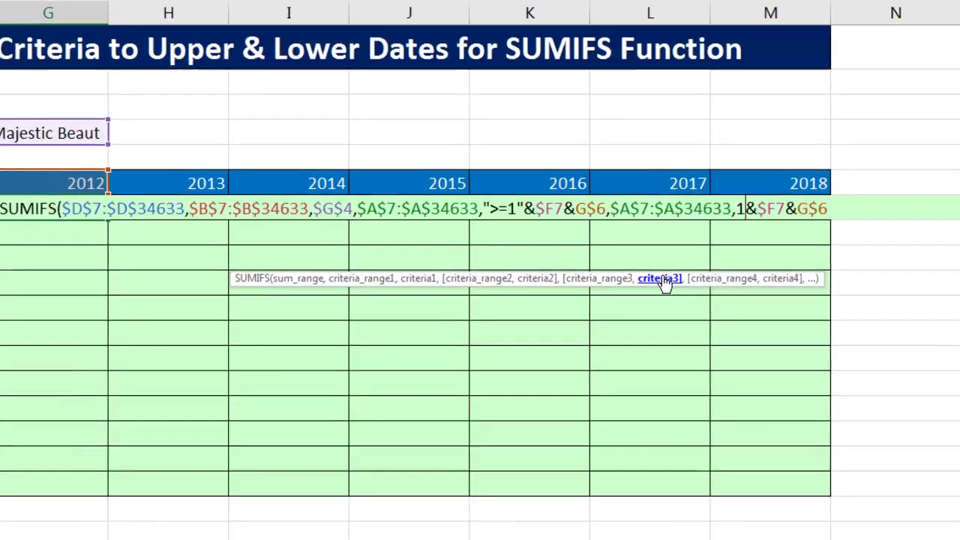
Wrap the third criterion in EOMONTH with a months argument of 0, giving EOMONTH(1&$F7&G$6,0)
{"action": "left_click", "coordinate": [664, 280]}
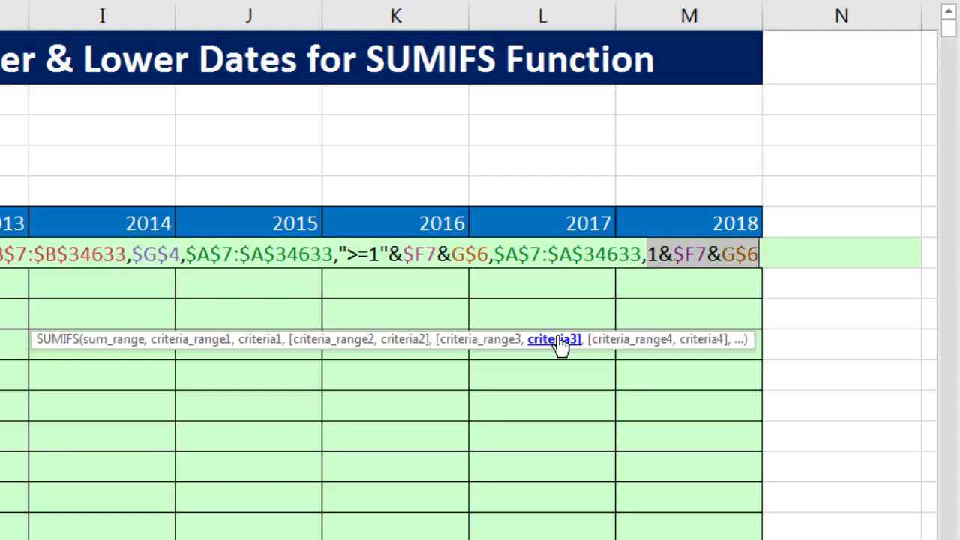
{"action": "left_click", "coordinate": [644, 259]}
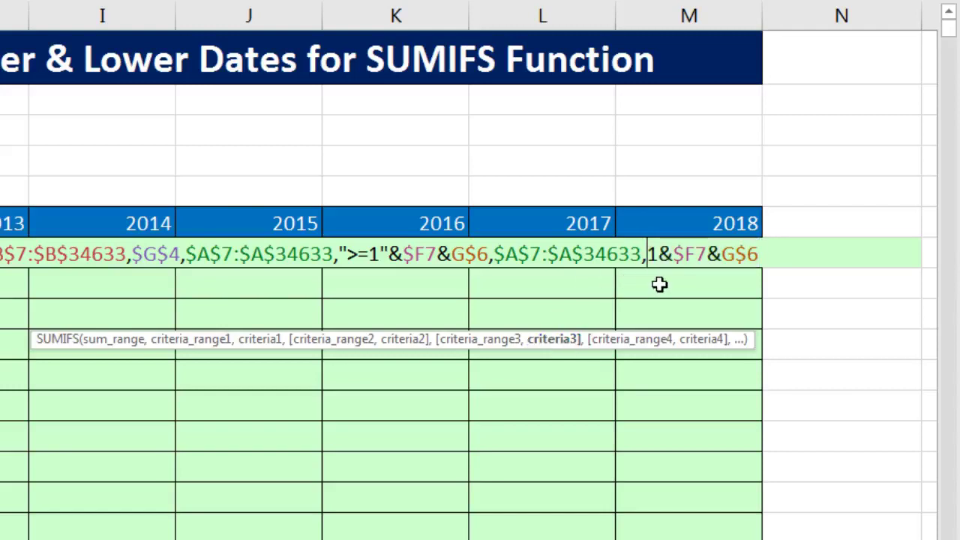
{"action": "type", "text": "eo"}
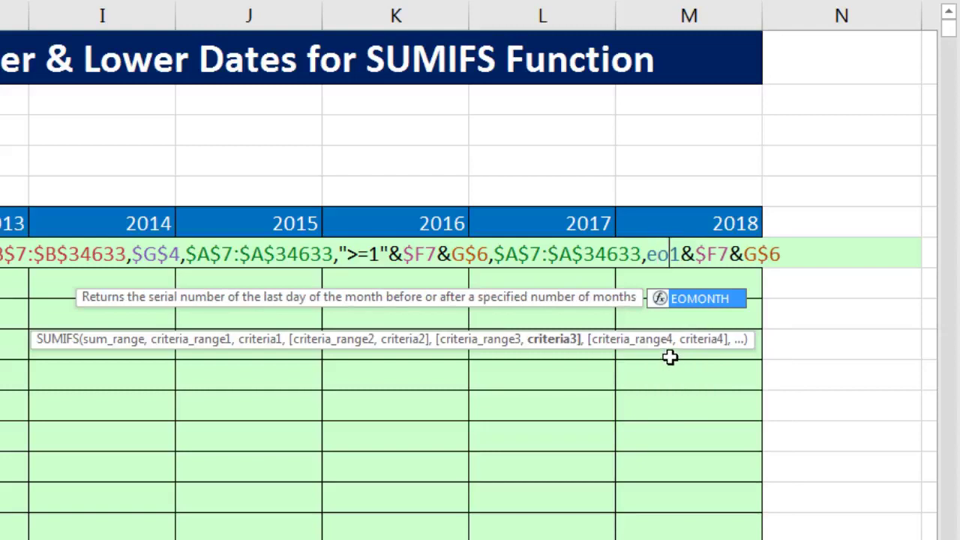
{"action": "key", "text": "Tab"}
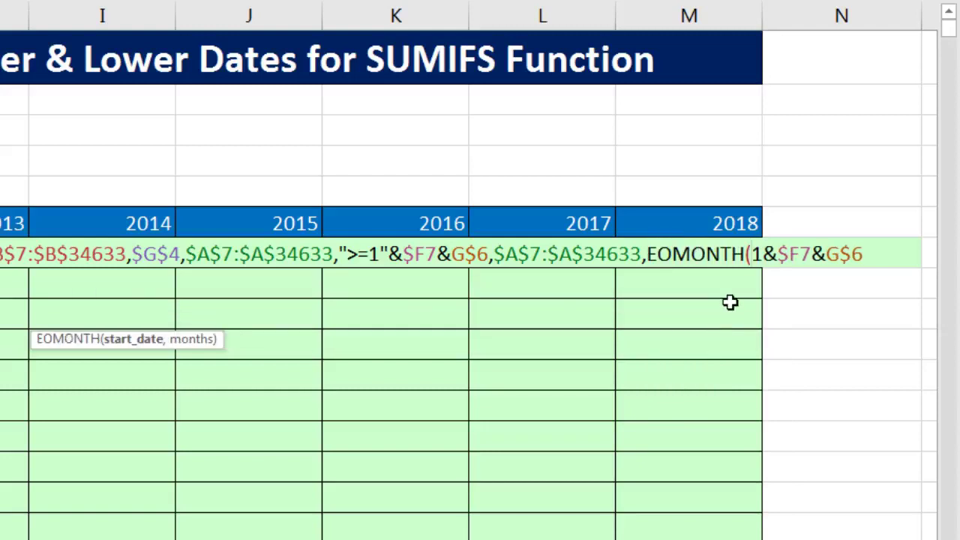
{"action": "left_click", "coordinate": [865, 259]}
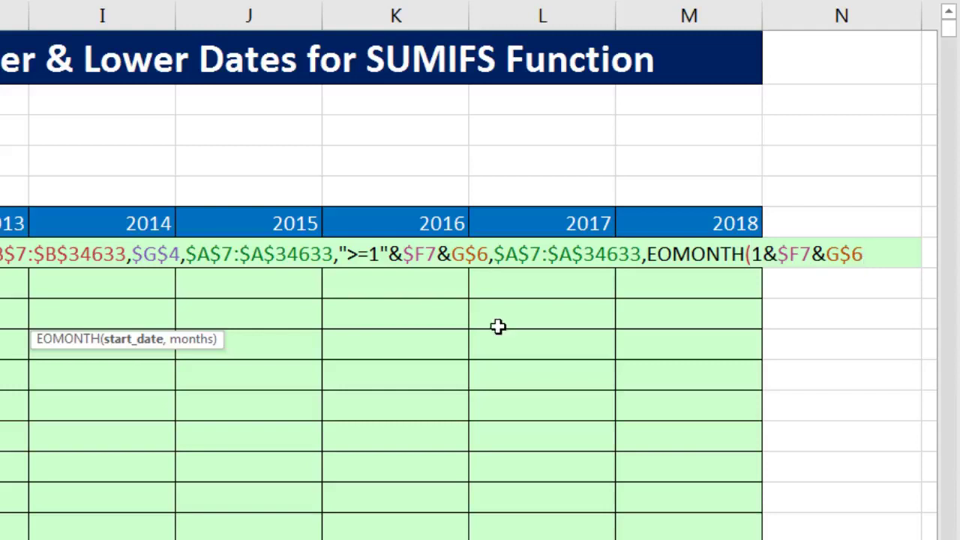
{"action": "left_click_drag", "start_coordinate": [222, 338], "coordinate": [868, 306]}
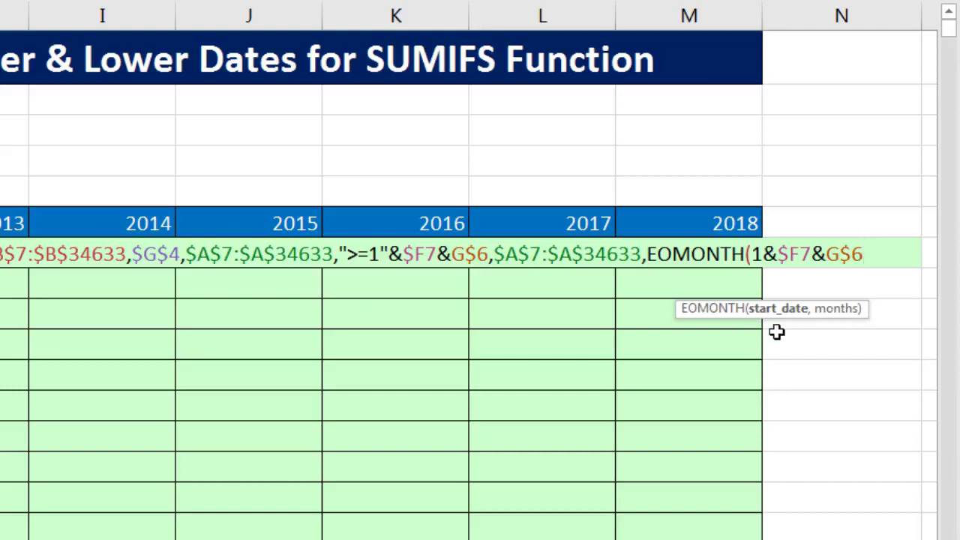
{"action": "type", "text": ","}
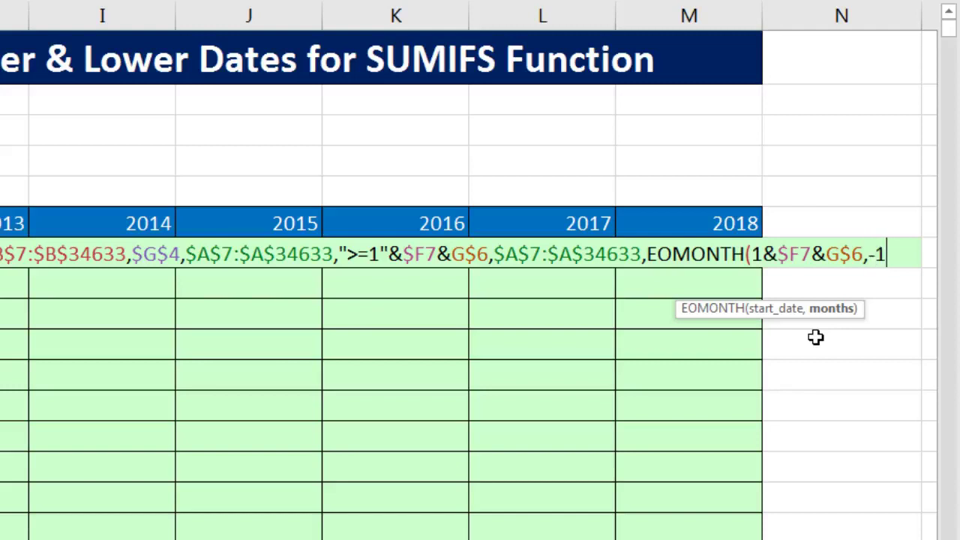
{"action": "type", "text": "-1"}
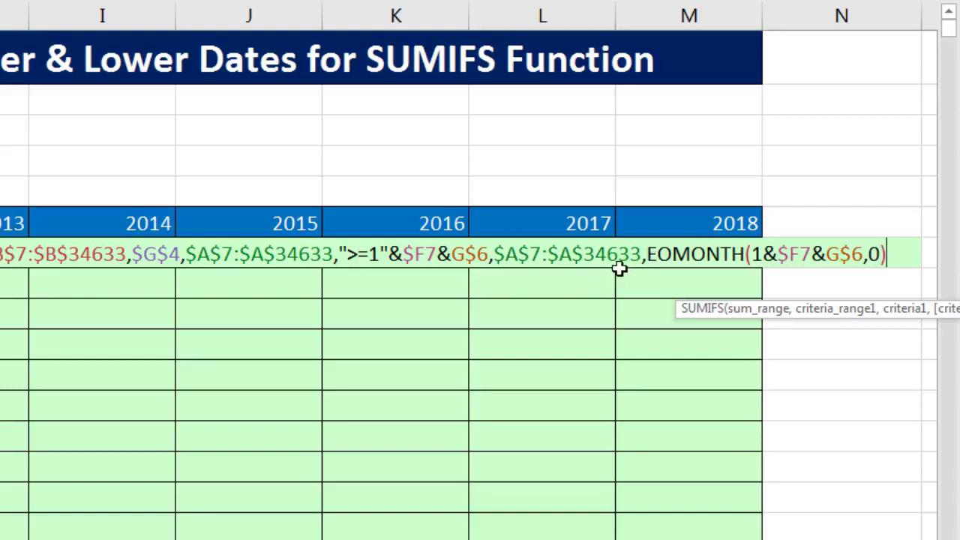
Turn the third criterion into an upper date limit by joining "<="& before EOMONTH, and close the SUMIFS parenthesis
{"action": "left_click", "coordinate": [648, 255]}
{"action": "type", "text": "\"<"}
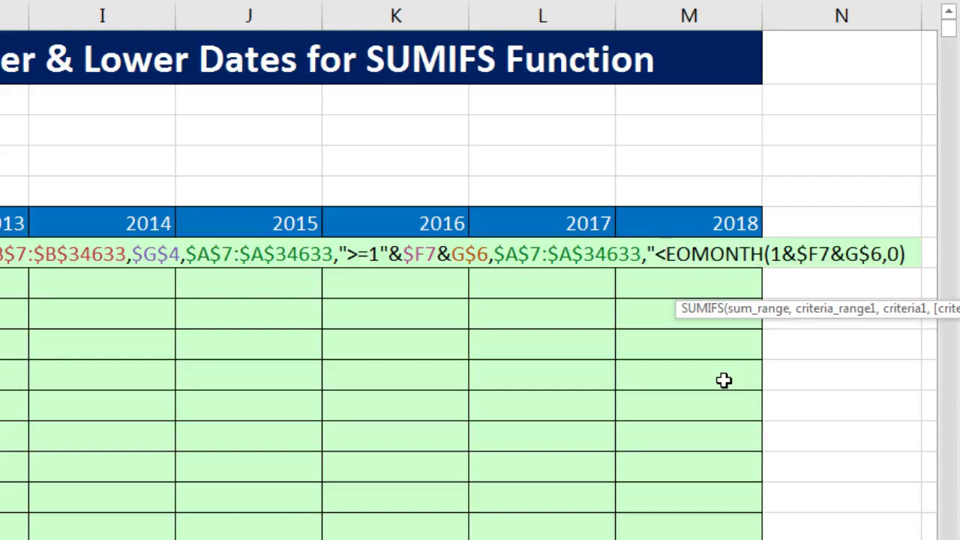
{"action": "type", "text": "="}
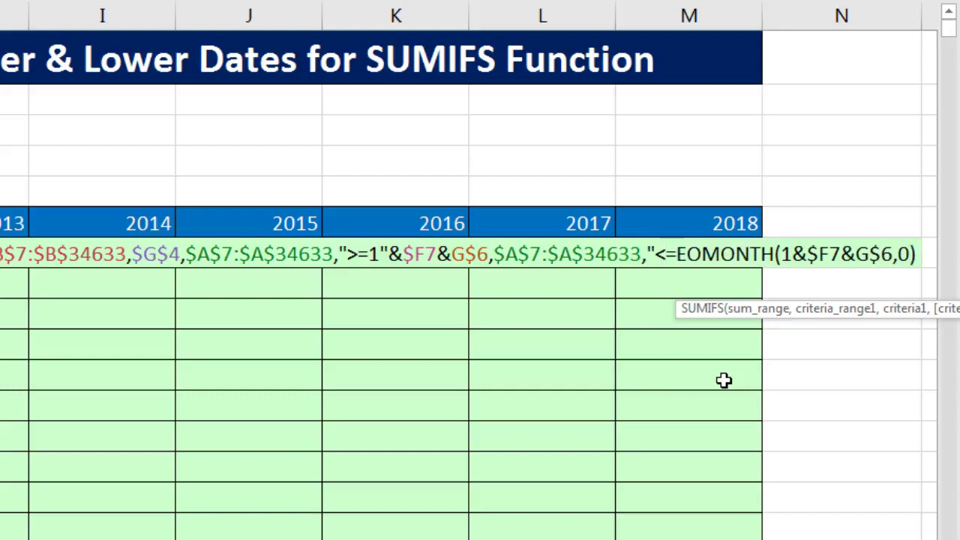
{"action": "type", "text": "\""}
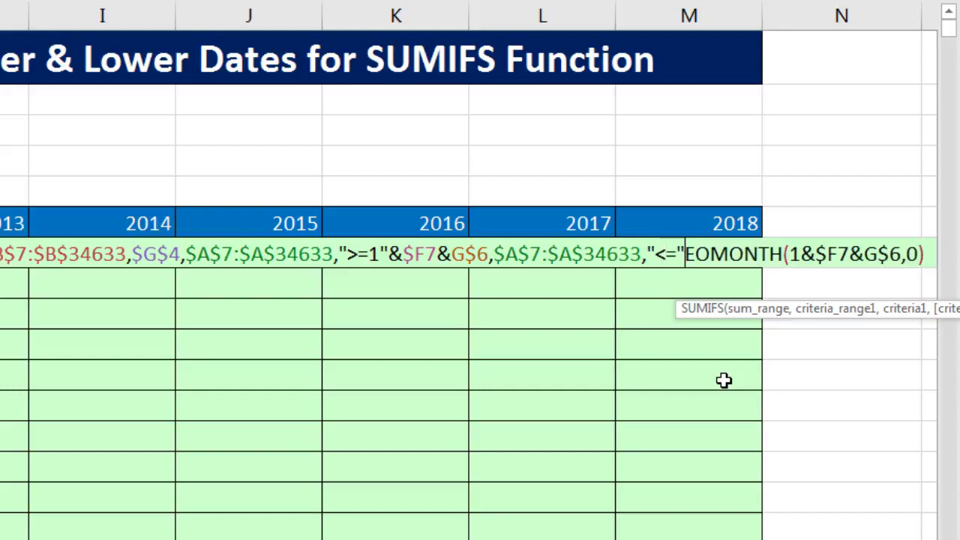
{"action": "type", "text": "&"}
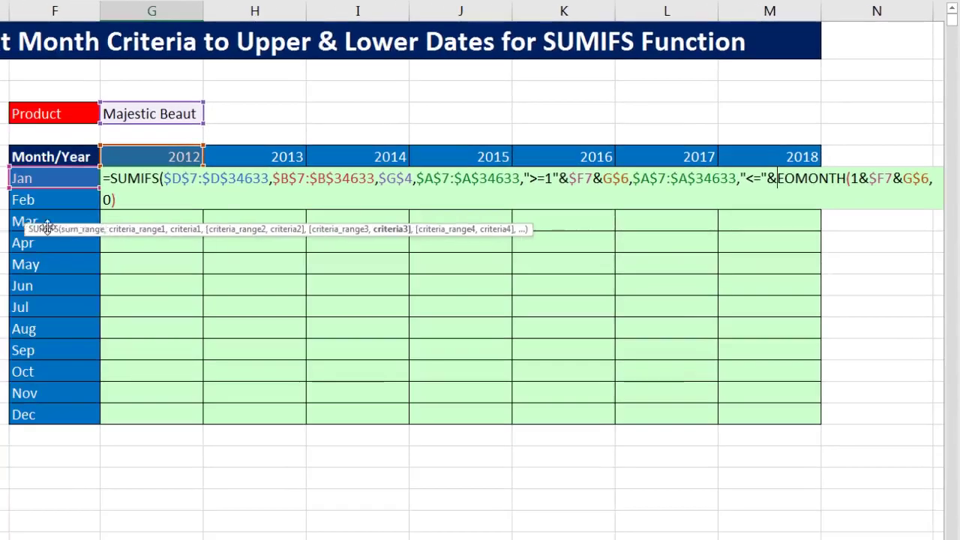
{"action": "left_click_drag", "start_coordinate": [18, 231], "coordinate": [52, 226]}
{"action": "left_click", "coordinate": [125, 198]}
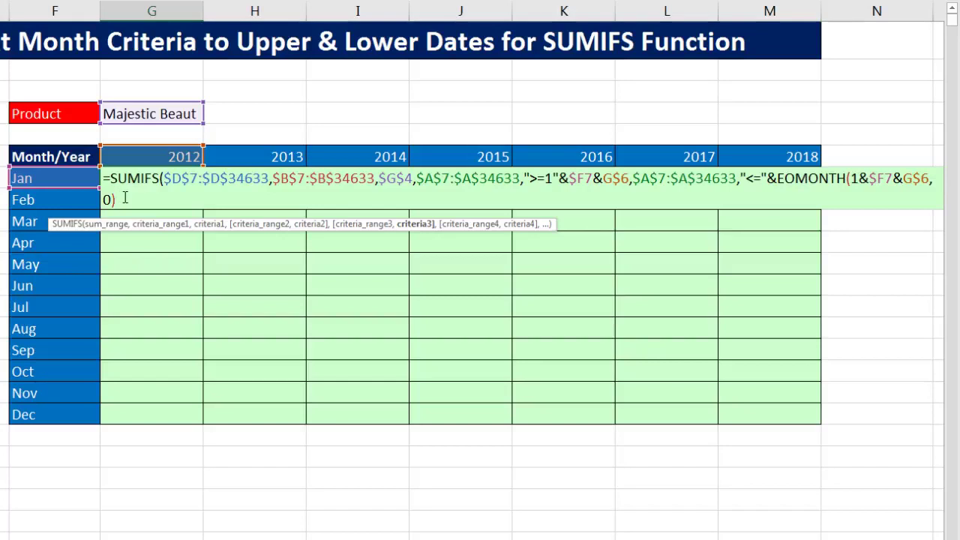
Review each SUMIFS argument in G7 in turn, from the sum range through the third criterion
{"action": "left_click", "coordinate": [202, 178]}
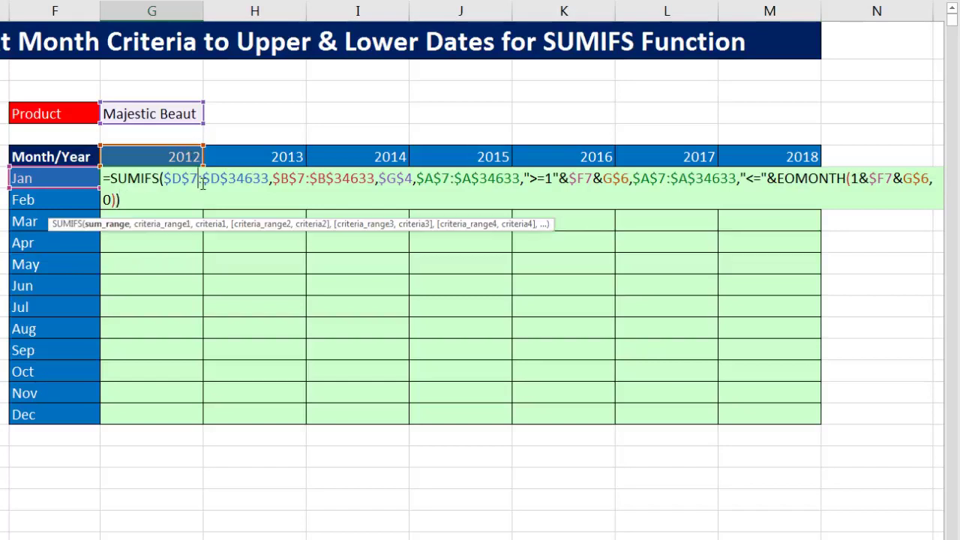
{"action": "left_click", "coordinate": [112, 223]}
{"action": "left_click", "coordinate": [167, 224]}
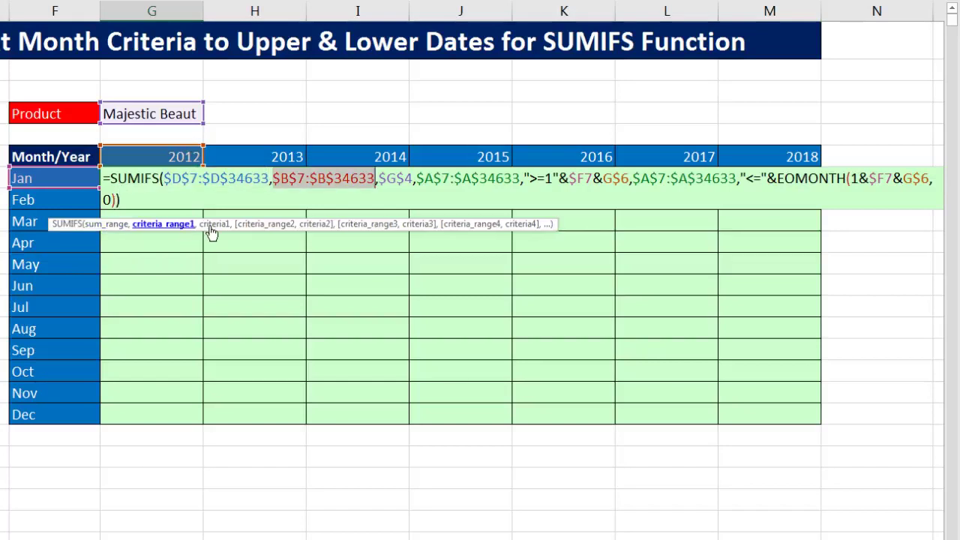
{"action": "left_click", "coordinate": [215, 226]}
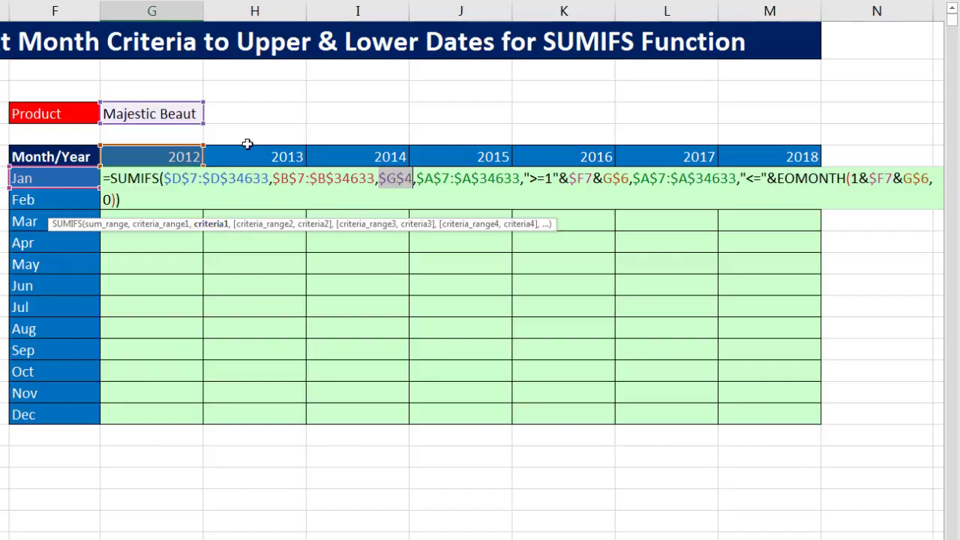
{"action": "left_click", "coordinate": [266, 225]}
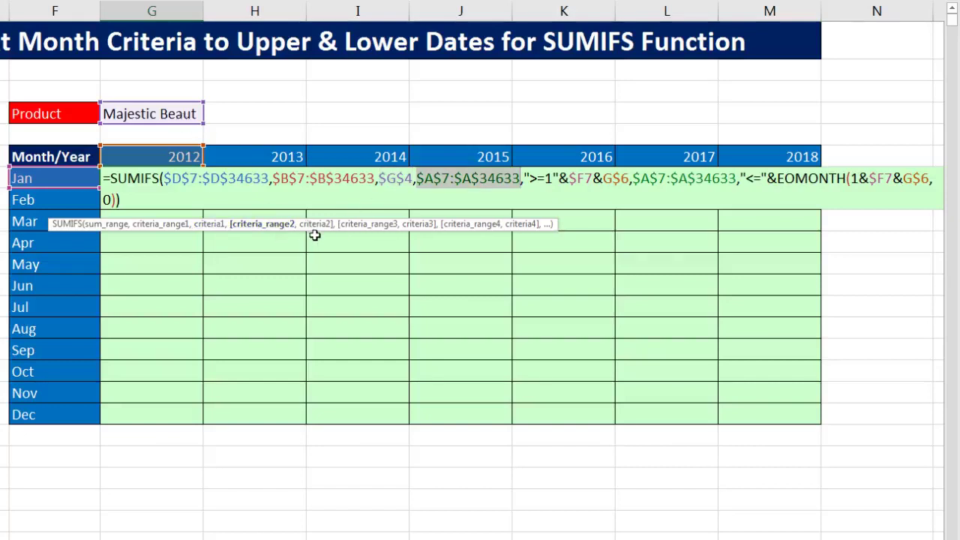
{"action": "left_click", "coordinate": [319, 231]}
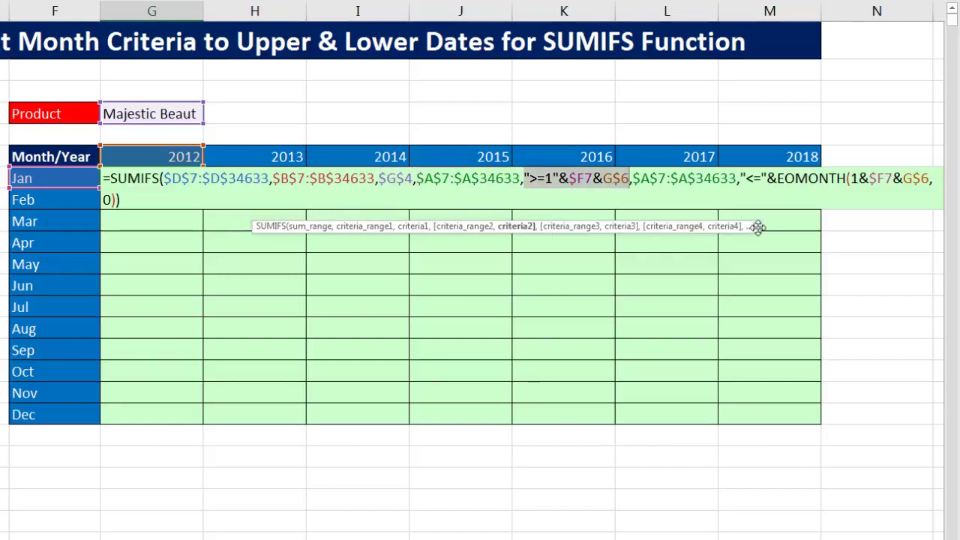
{"action": "left_click", "coordinate": [578, 227]}
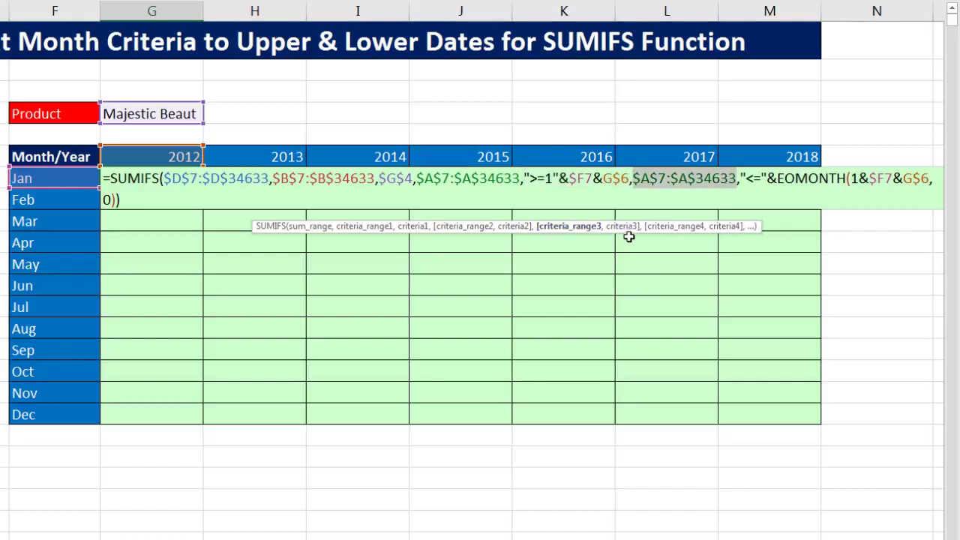
{"action": "left_click", "coordinate": [631, 232]}
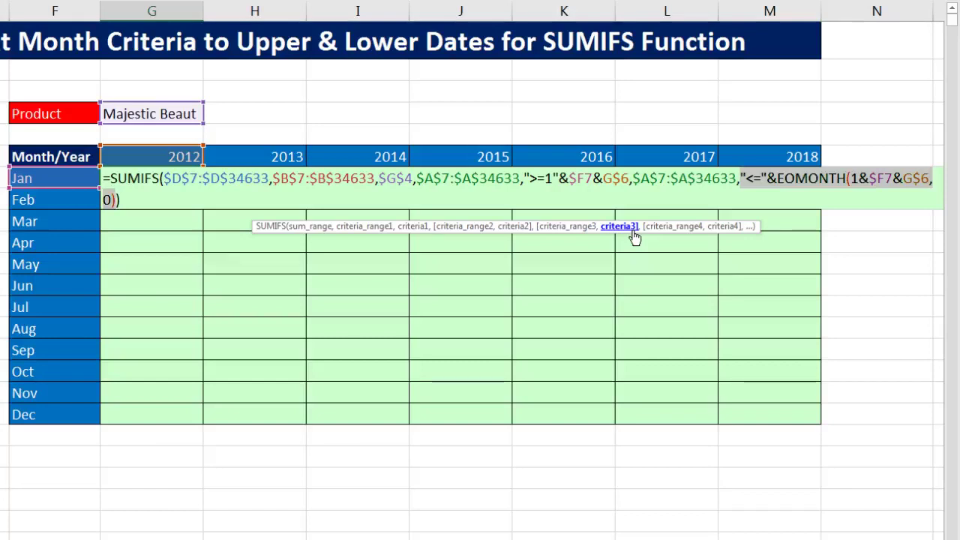
Enter the SUMIFS formula in G7 and copy it across to 2018 and down through Dec
{"action": "key", "text": "ctrl+Return"}
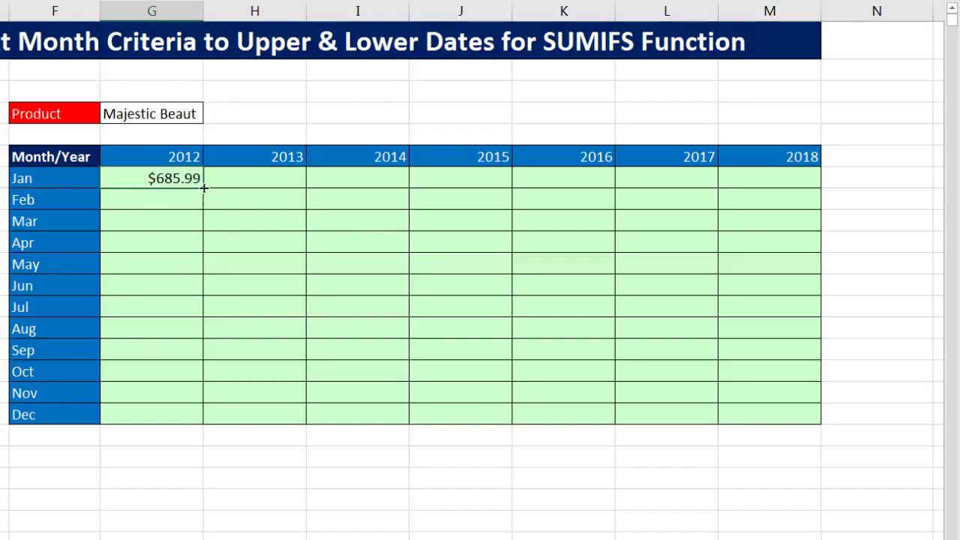
{"action": "left_click_drag", "start_coordinate": [203, 188], "coordinate": [808, 204]}
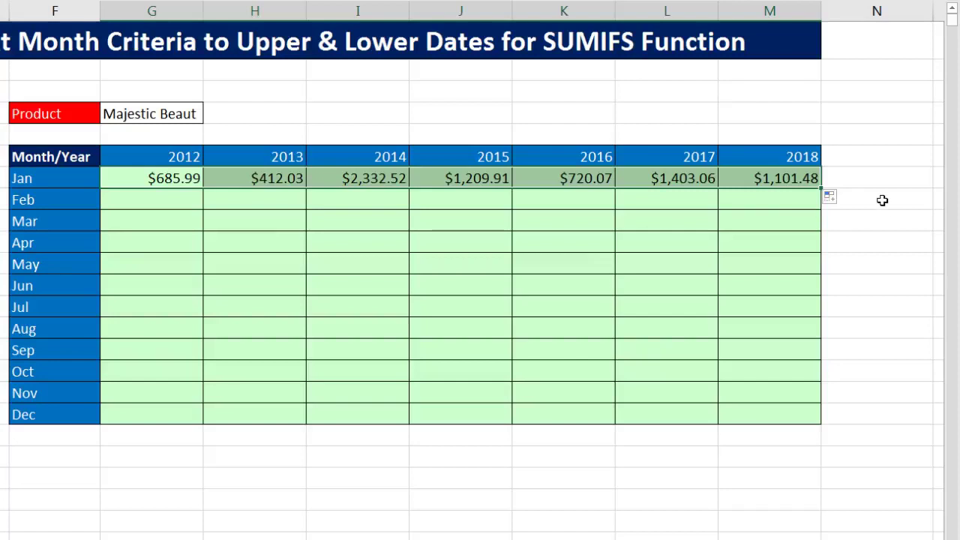
{"action": "double_click", "coordinate": [821, 188]}
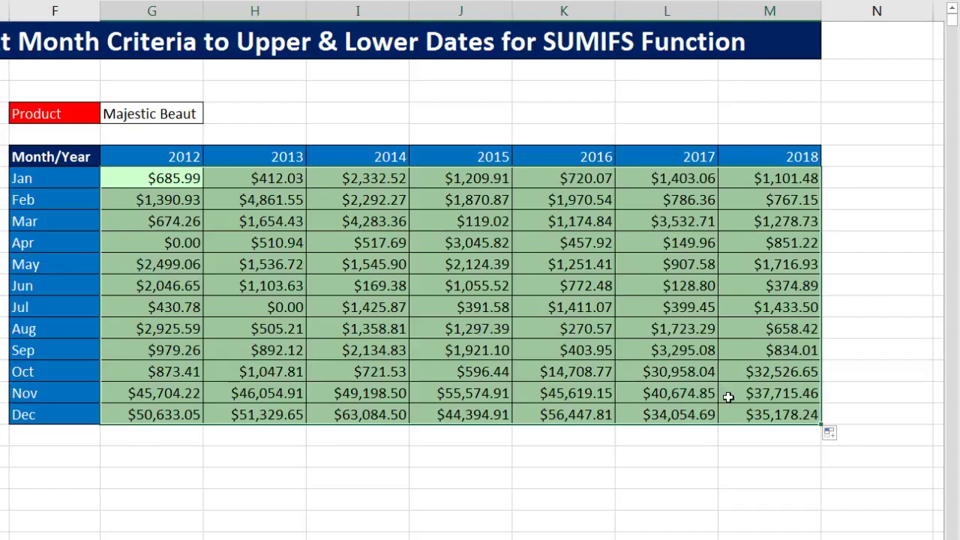
Check the cell references of the copied formula in the last cell, Dec 2018 (M18)
{"action": "left_click", "coordinate": [748, 413]}
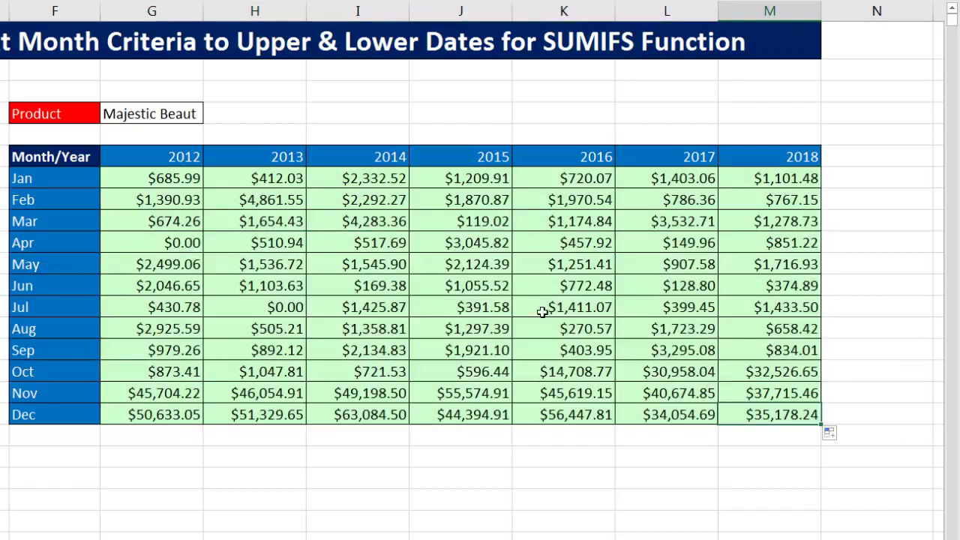
{"action": "key", "text": "F2"}
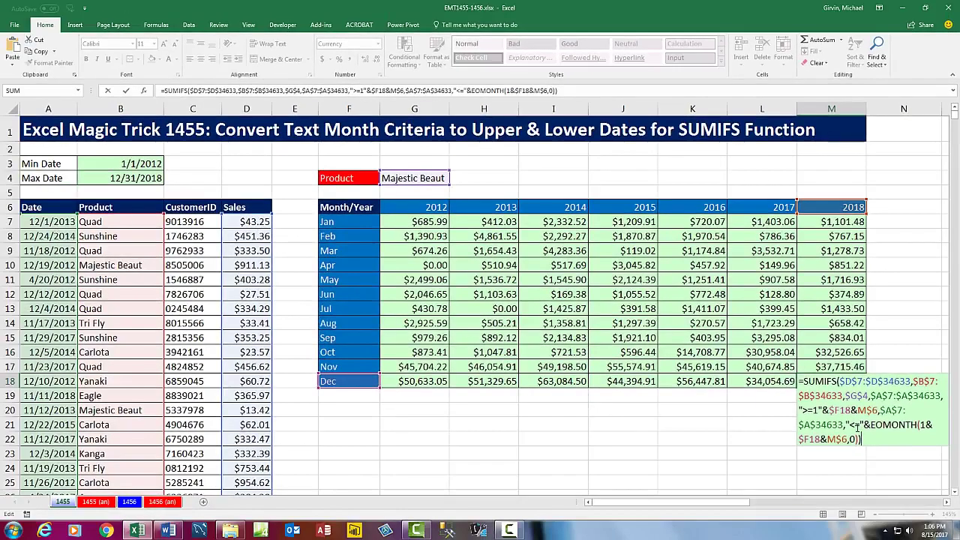
{"action": "key", "text": "ctrl+Return"}
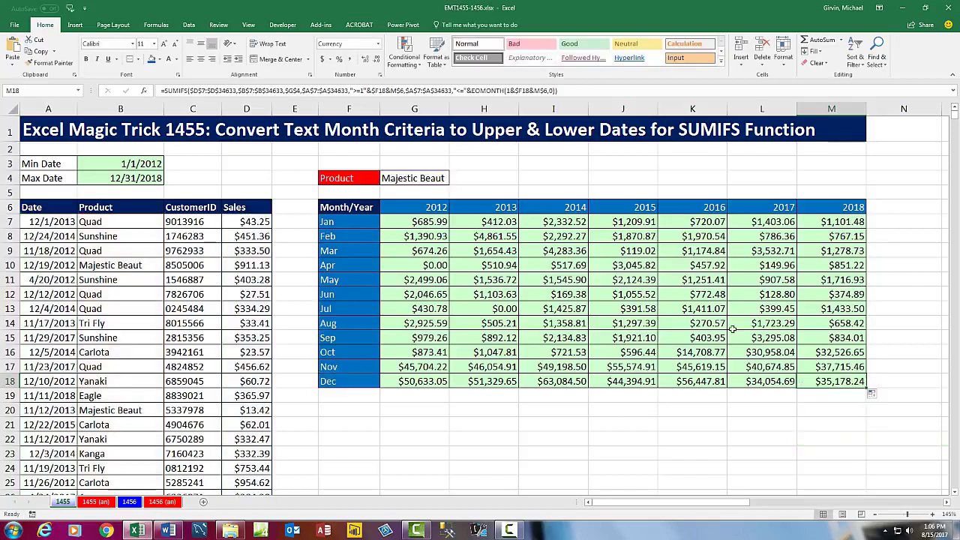
Test the report by choosing Eagle and finally Quad as the product in G4
{"action": "left_click", "coordinate": [438, 177]}
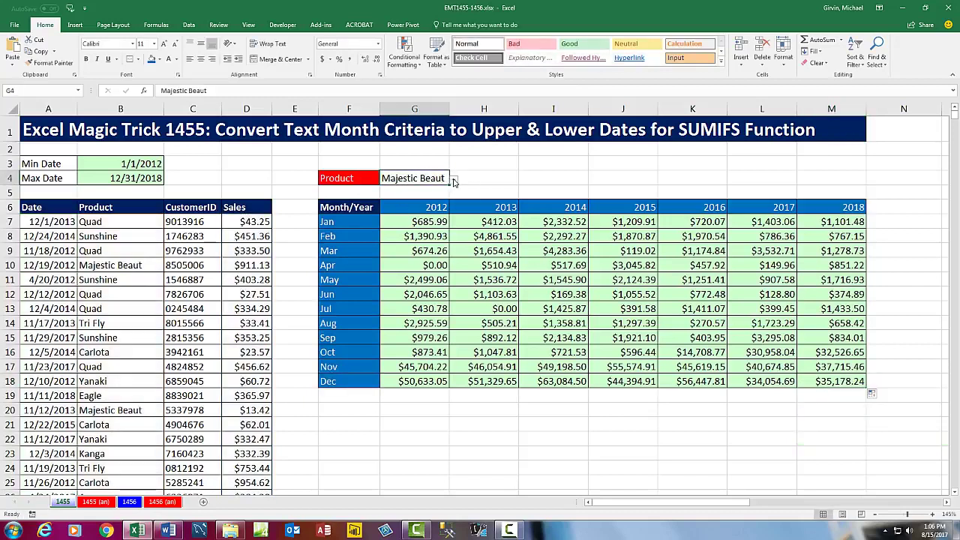
{"action": "left_click", "coordinate": [453, 178]}
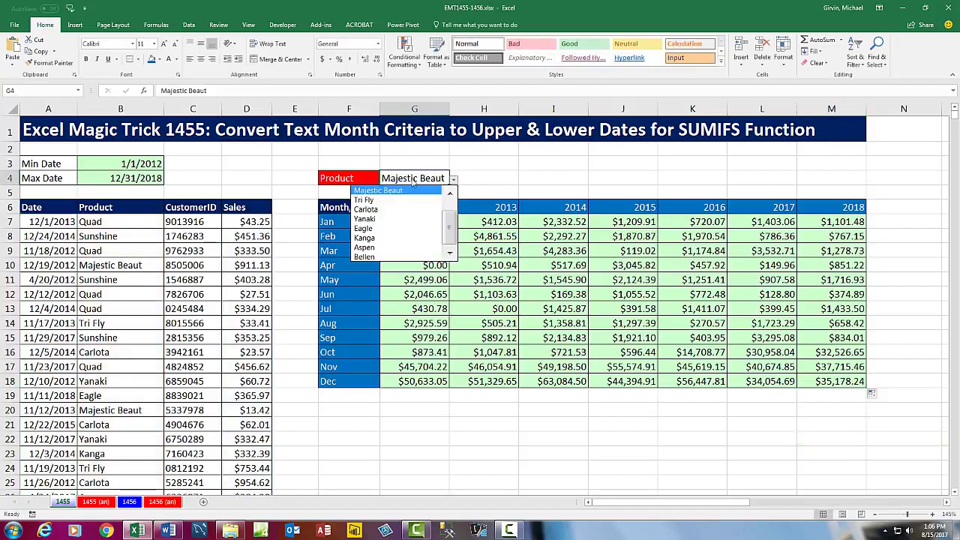
{"action": "left_click", "coordinate": [380, 226]}
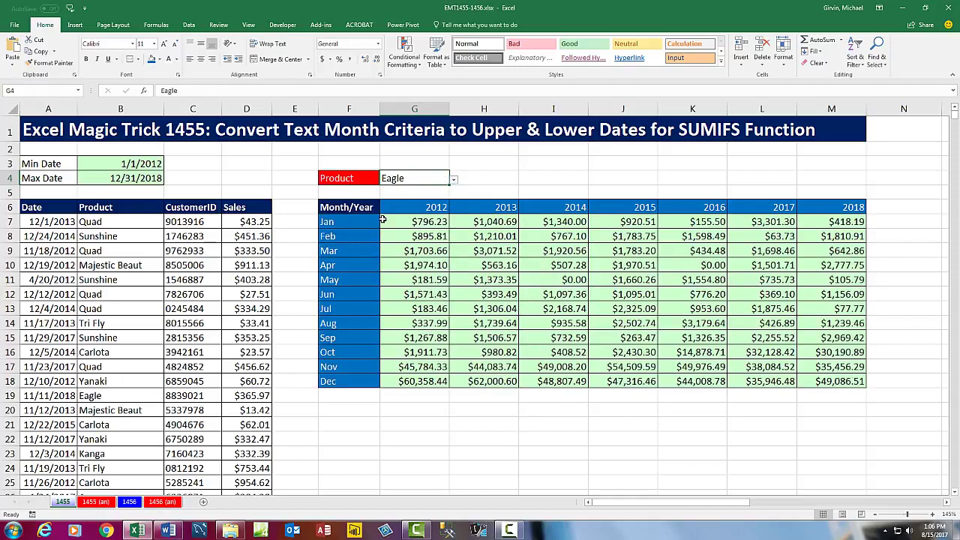
{"action": "left_click", "coordinate": [453, 179]}
{"action": "scroll", "coordinate": [454, 201], "scroll_direction": "up", "scroll_amount": 1}
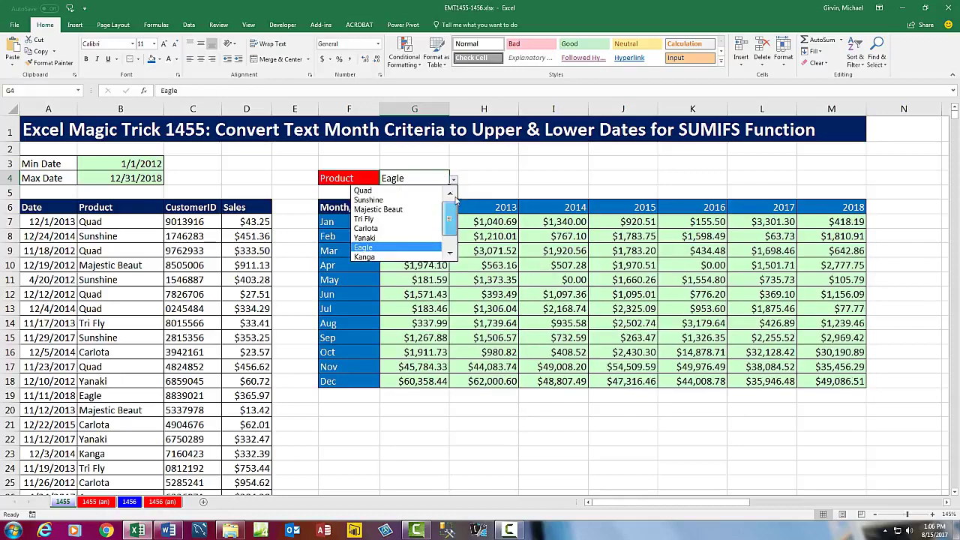
{"action": "left_click", "coordinate": [384, 191]}
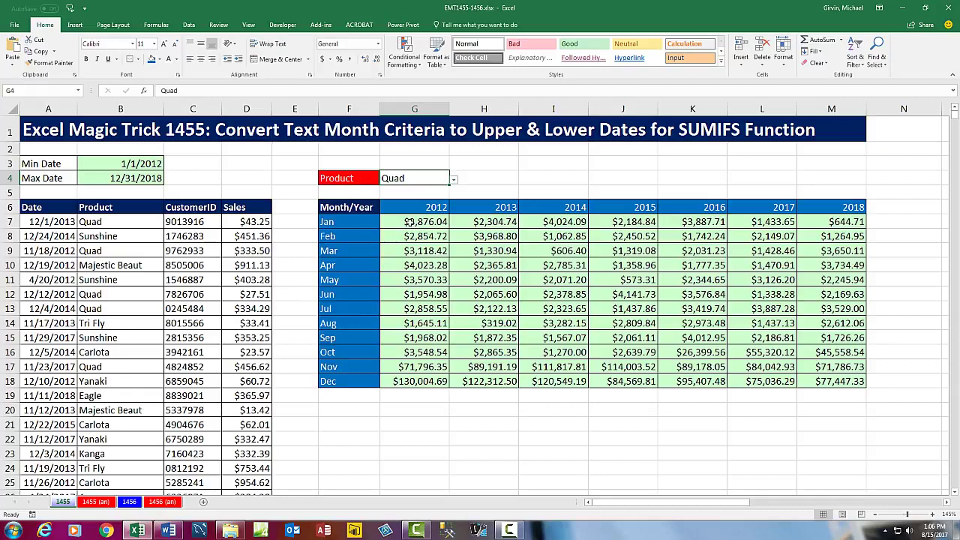
Inspect the ranges referenced by the SUMIFS formula in G7 and close it without changes
{"action": "double_click", "coordinate": [409, 221]}
{"action": "key", "text": "Escape"}
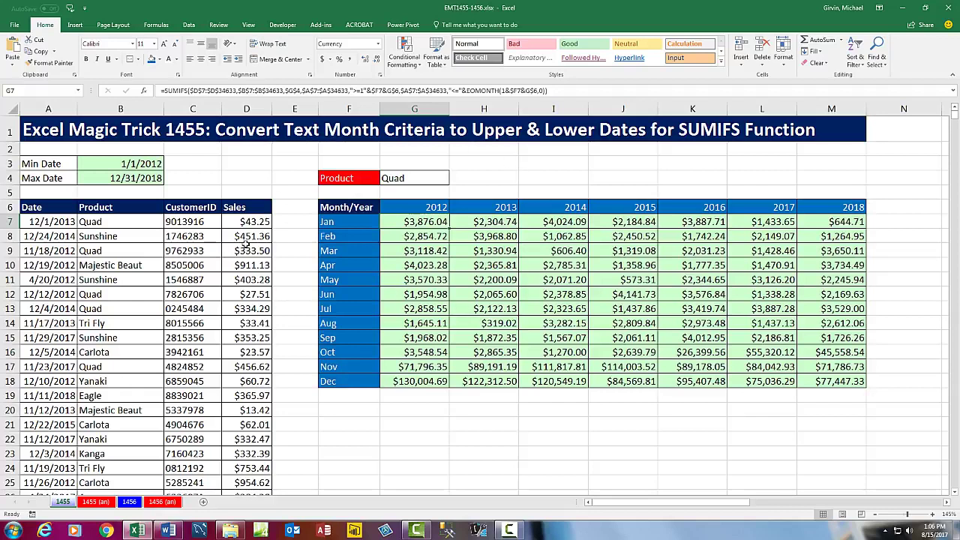
{"action": "key", "text": "F2"}
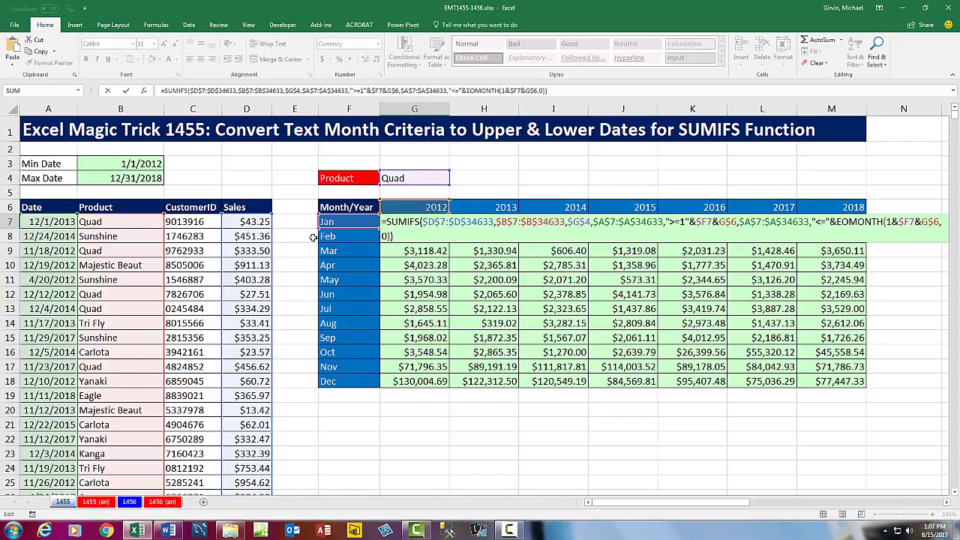
{"action": "key", "text": "Return"}
Try a sales amount of 111111 in D7 to test the report's updating, and undo the entry
{"action": "left_click", "coordinate": [255, 225]}
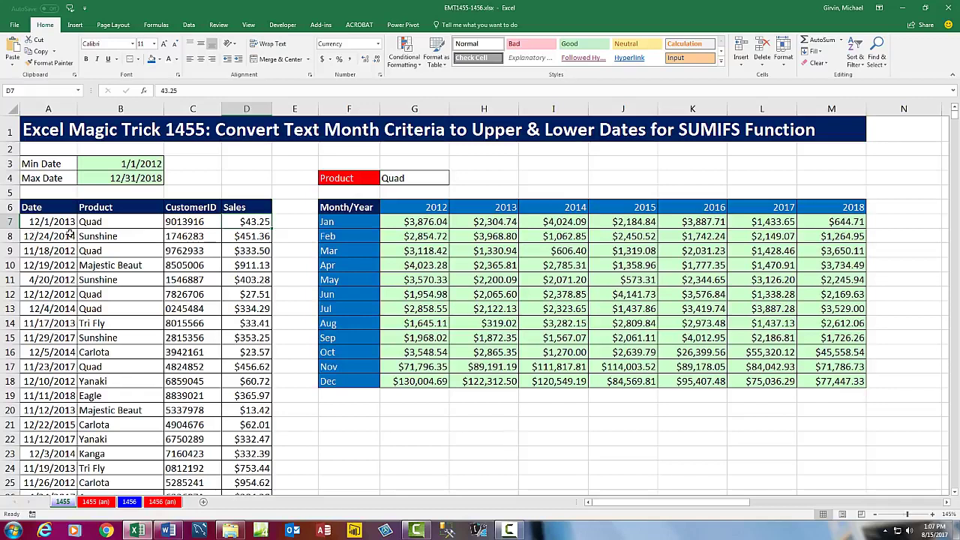
{"action": "type", "text": "111111"}
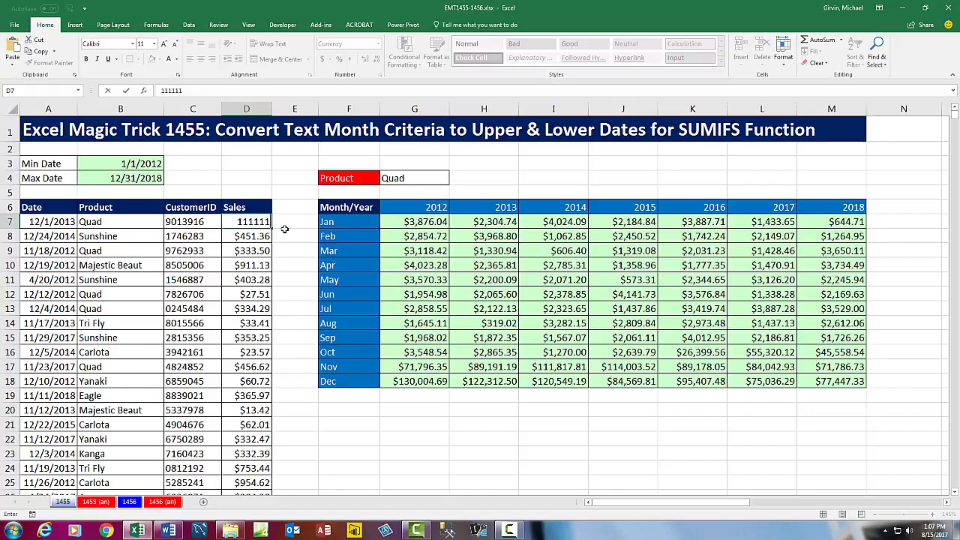
{"action": "key", "text": "Return"}
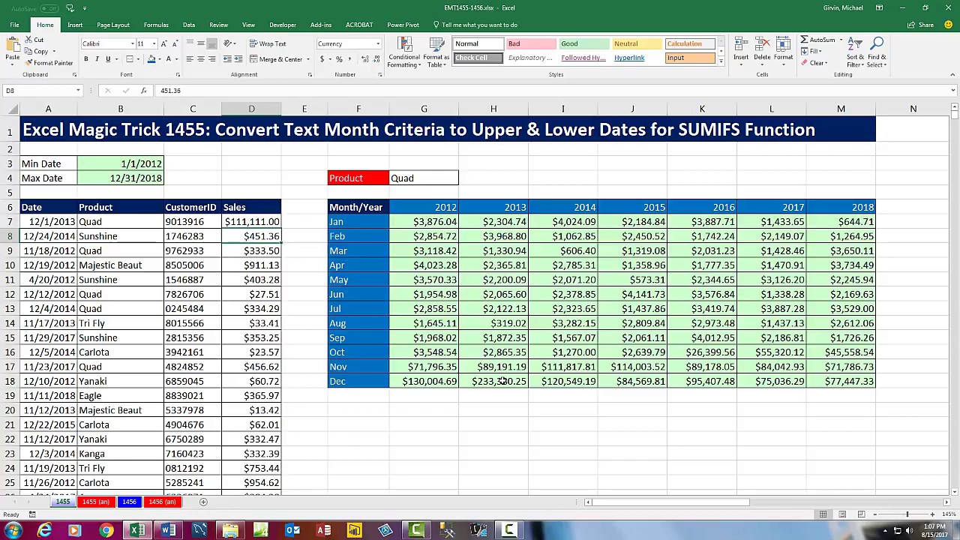
{"action": "key", "text": "ctrl+z"}
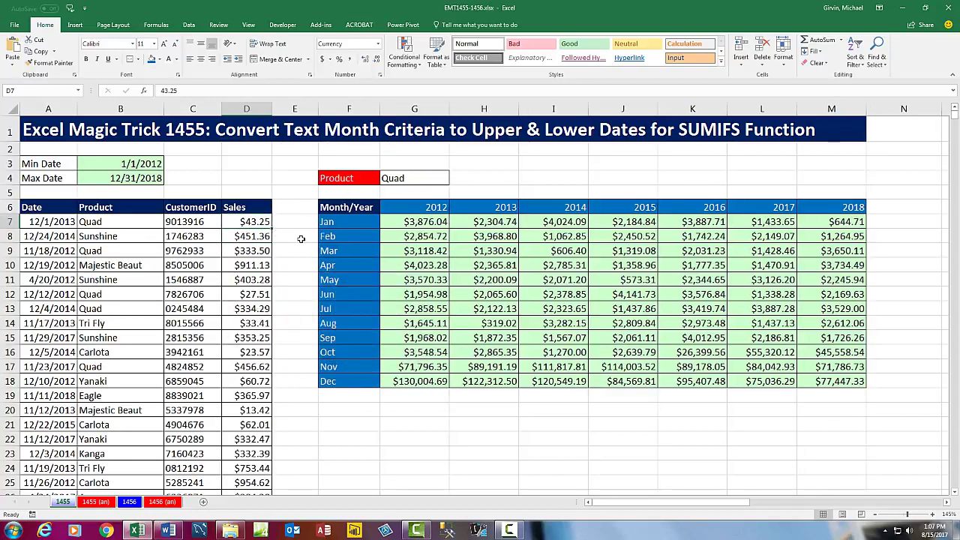
Examine the lower and upper date criteria in the SUMIFS formula in G7, highlighting the third criterion
{"action": "left_click", "coordinate": [422, 222]}
{"action": "key", "text": "F2"}
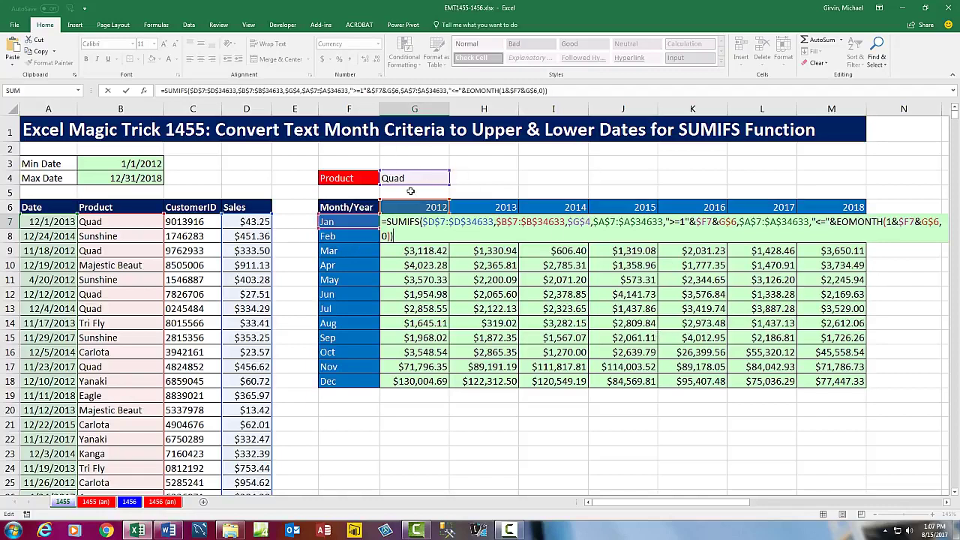
{"action": "left_click", "coordinate": [706, 223]}
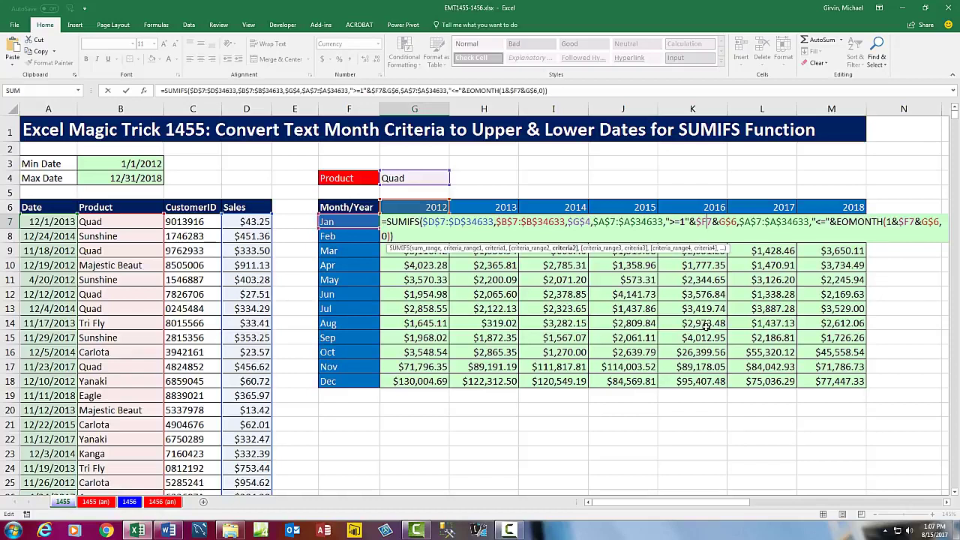
{"action": "left_click", "coordinate": [859, 222]}
{"action": "left_click", "coordinate": [636, 248]}
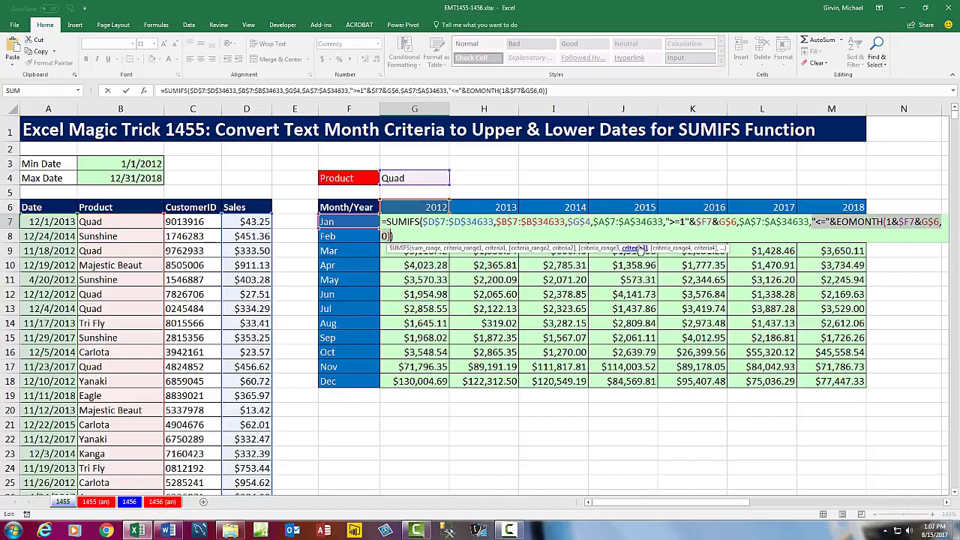